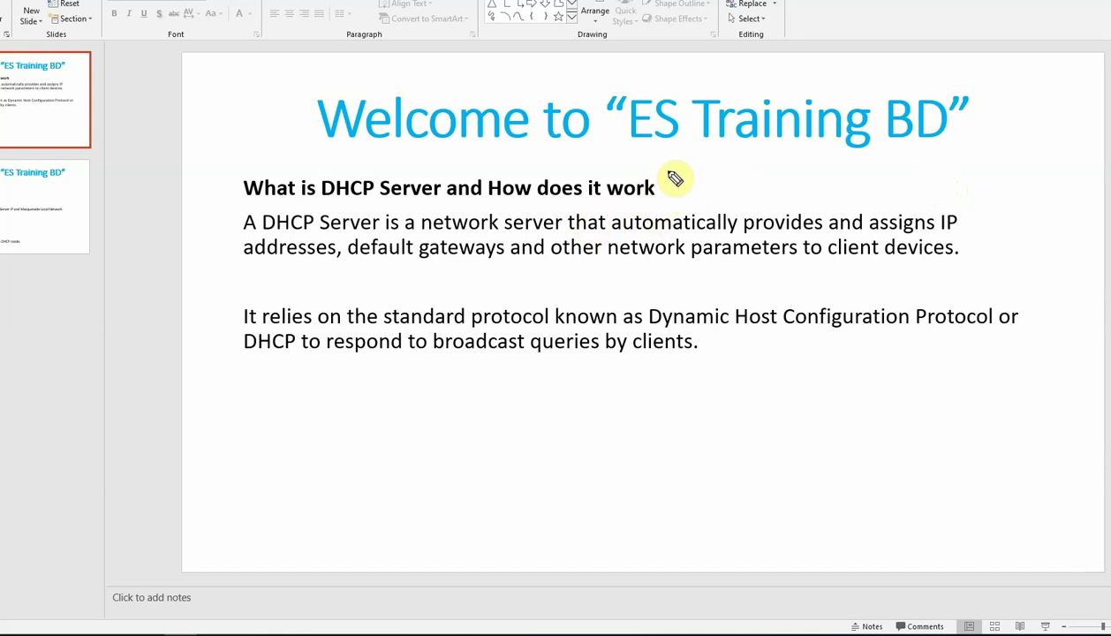
Draw a question mark after the heading "What is DHCP Server and How does it work" and clear it.
left_click_drag(665, 164, 694, 186)
left_click(702, 189)
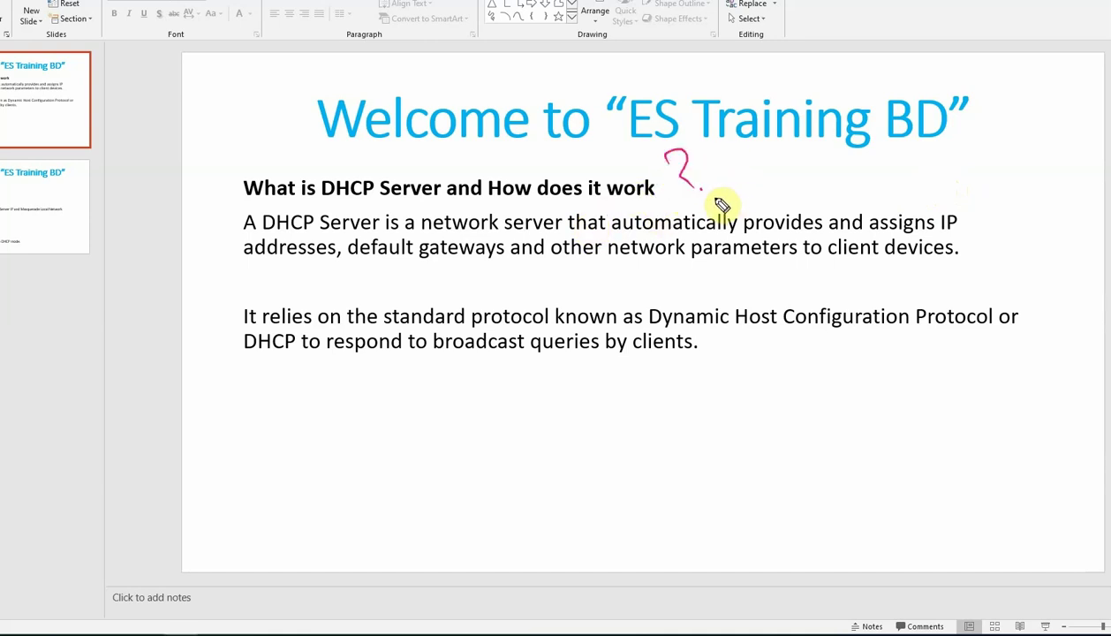
key("Escape")
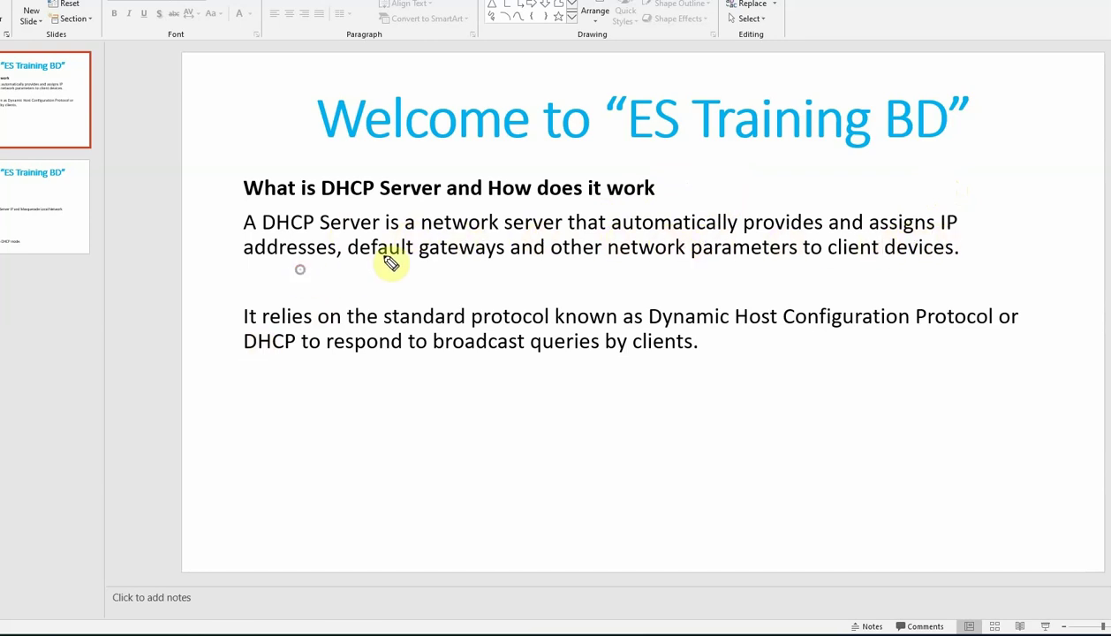
Underline the default gateways and network parameters terms, and handwrite "DHCP" below the protocol paragraph.
left_click_drag(446, 271, 478, 263)
left_click_drag(665, 267, 819, 264)
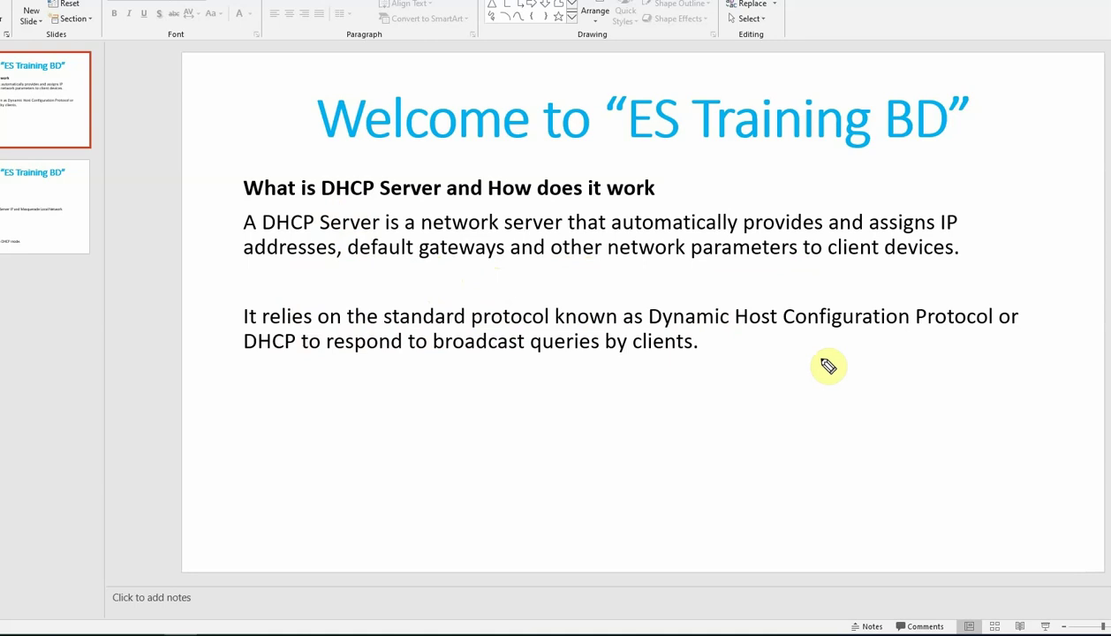
left_click_drag(793, 354, 800, 378)
left_click_drag(842, 357, 846, 378)
left_click_drag(846, 366, 857, 365)
mouse_move(857, 353)
left_mouse_down()
mouse_move(857, 375)
mouse_move(897, 374)
mouse_move(924, 336)
mouse_move(925, 380)
left_mouse_up()
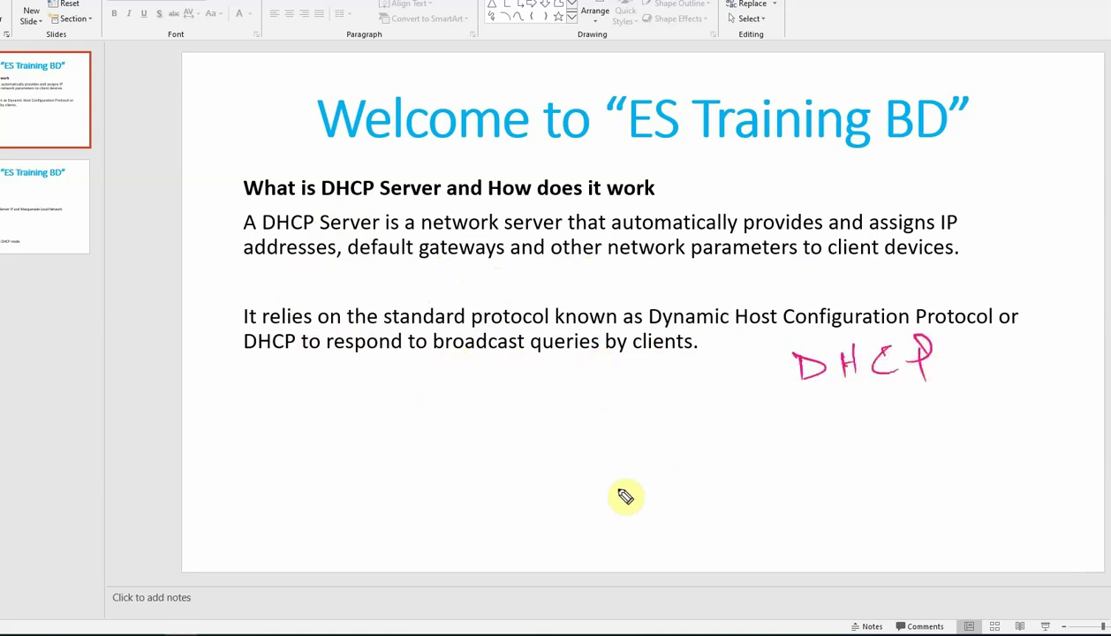
Draw request and reply arrows beneath the protocol paragraph, underline the gateway and network terms, and clear all annotations.
mouse_move(646, 357)
left_mouse_down()
mouse_move(353, 419)
mouse_move(311, 399)
mouse_move(338, 382)
left_mouse_up()
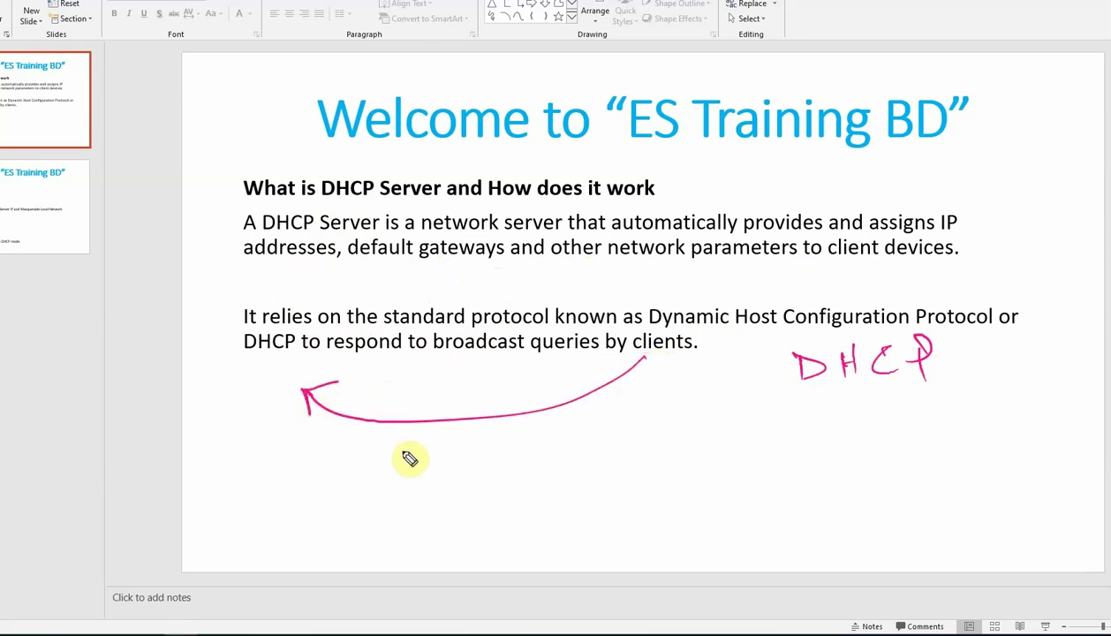
left_click(265, 389)
mouse_move(265, 390)
left_mouse_down()
mouse_move(625, 368)
mouse_move(622, 401)
left_mouse_up()
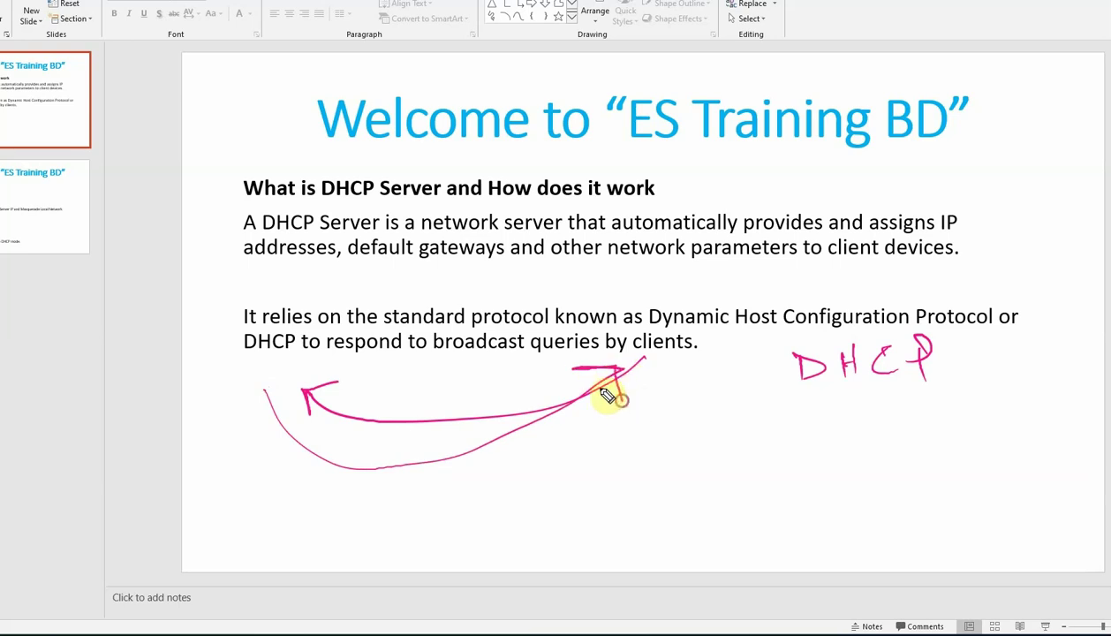
left_click_drag(373, 281, 487, 259)
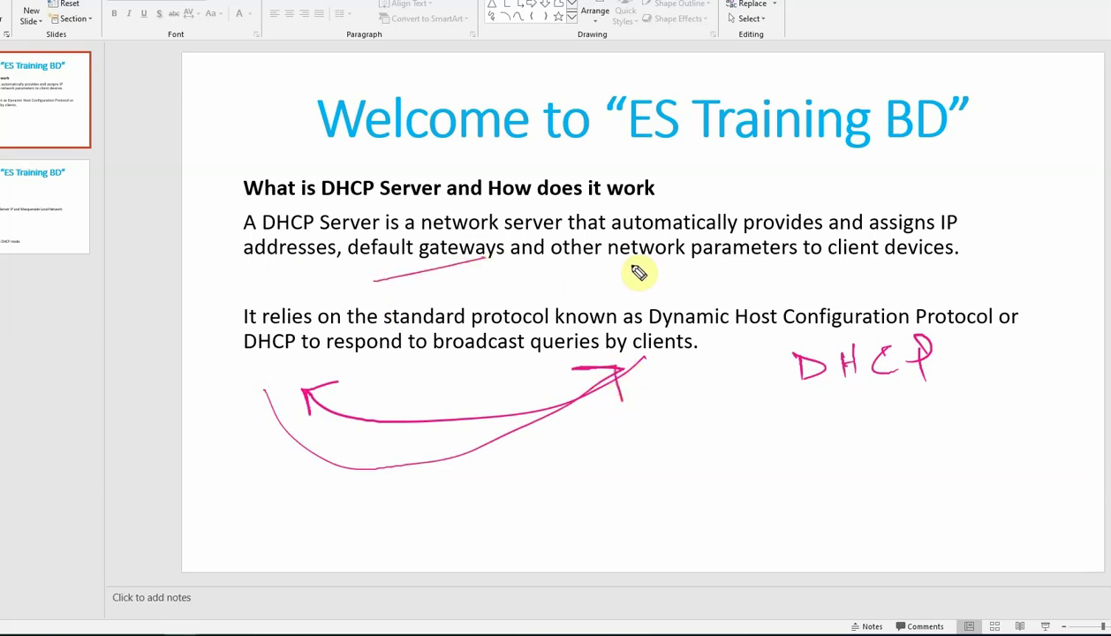
left_click_drag(558, 277, 654, 250)
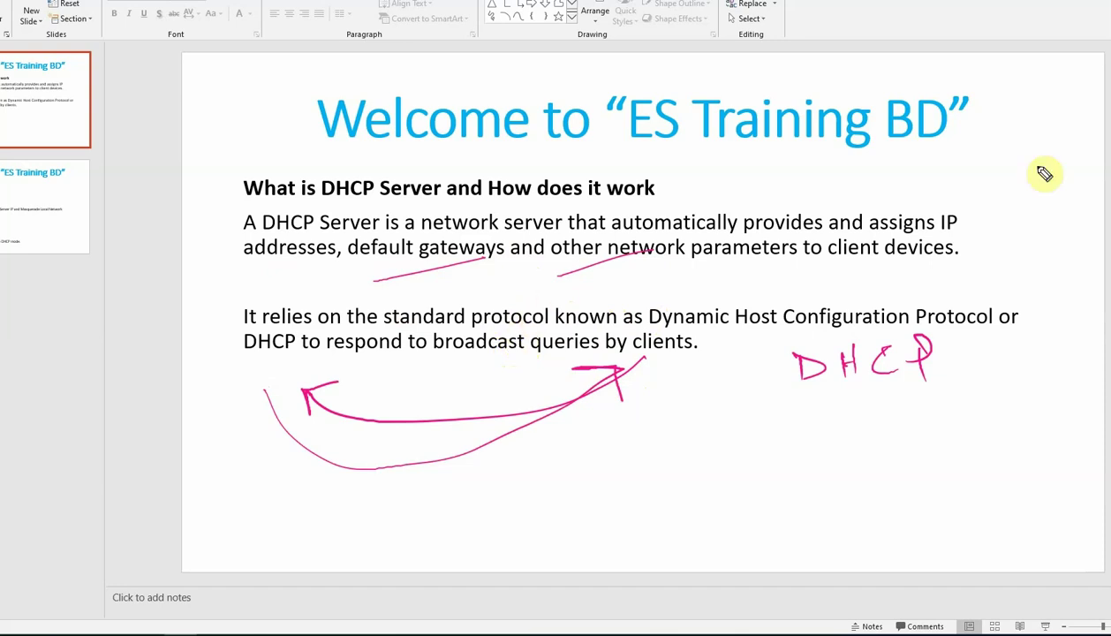
key("e")
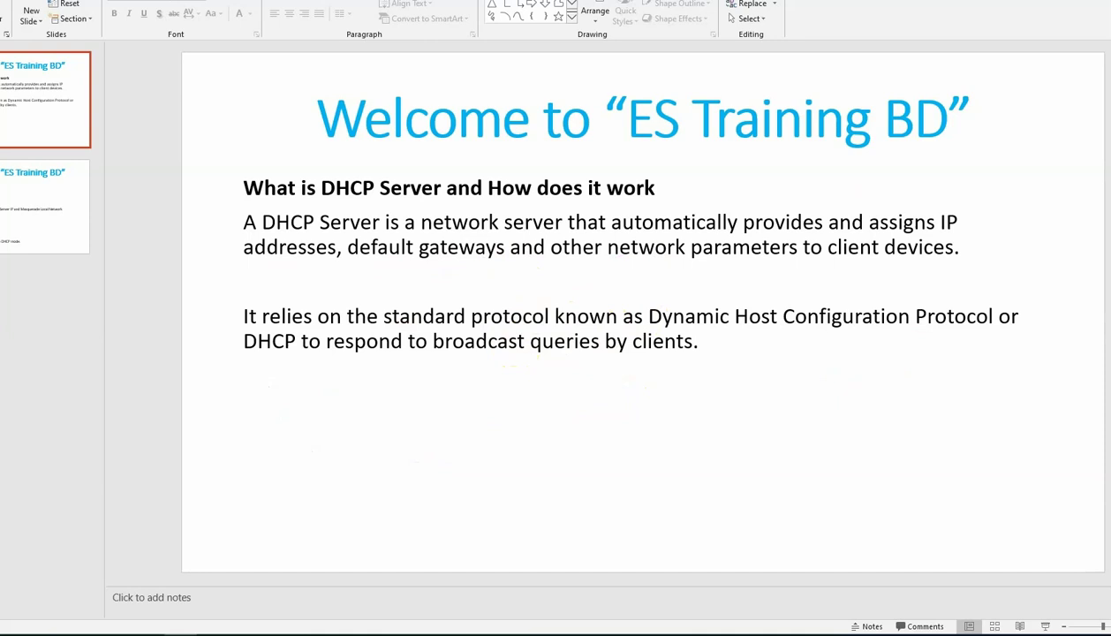
Go to the DHCP configuration slide and mark the WAN/LAN IP, default router, DNS server and masquerade items in Steps 1 and 2.
key("Down")
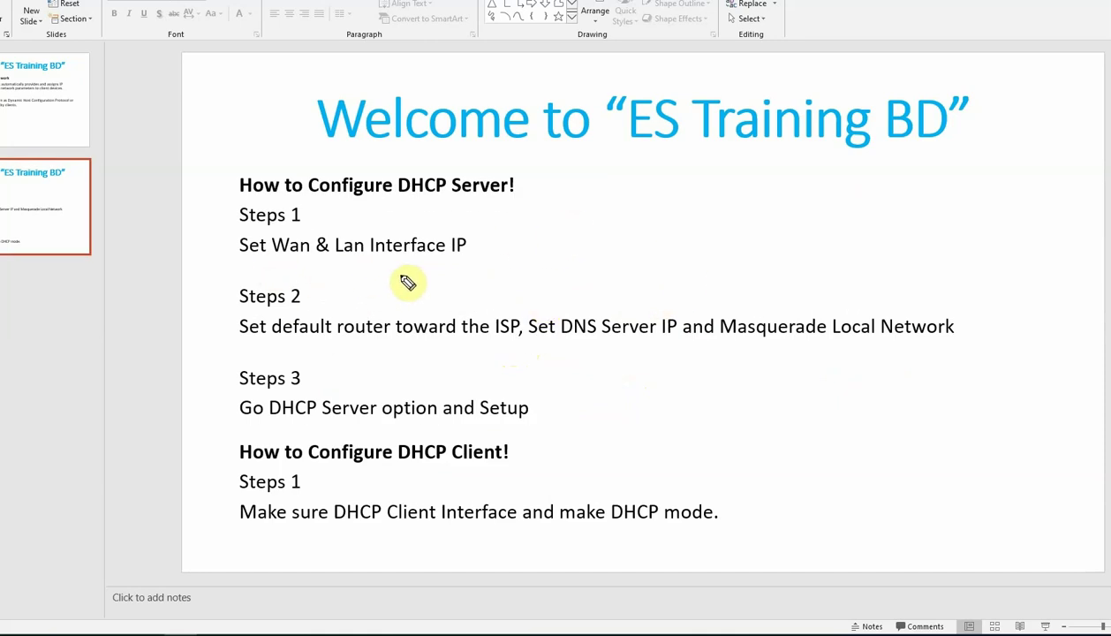
left_click_drag(279, 265, 311, 255)
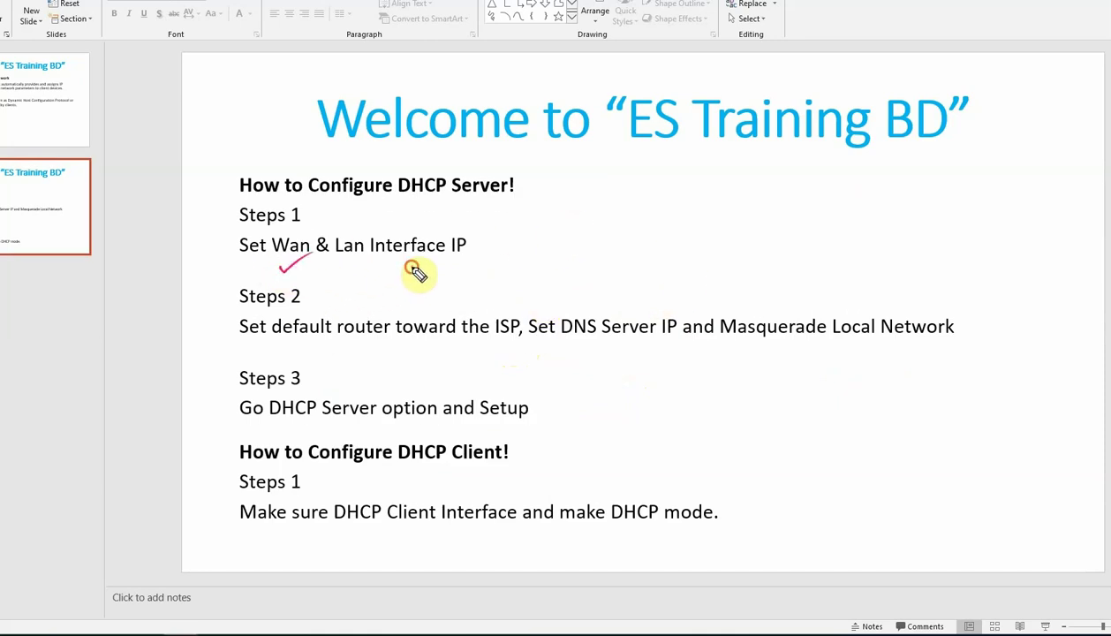
left_click_drag(411, 265, 460, 248)
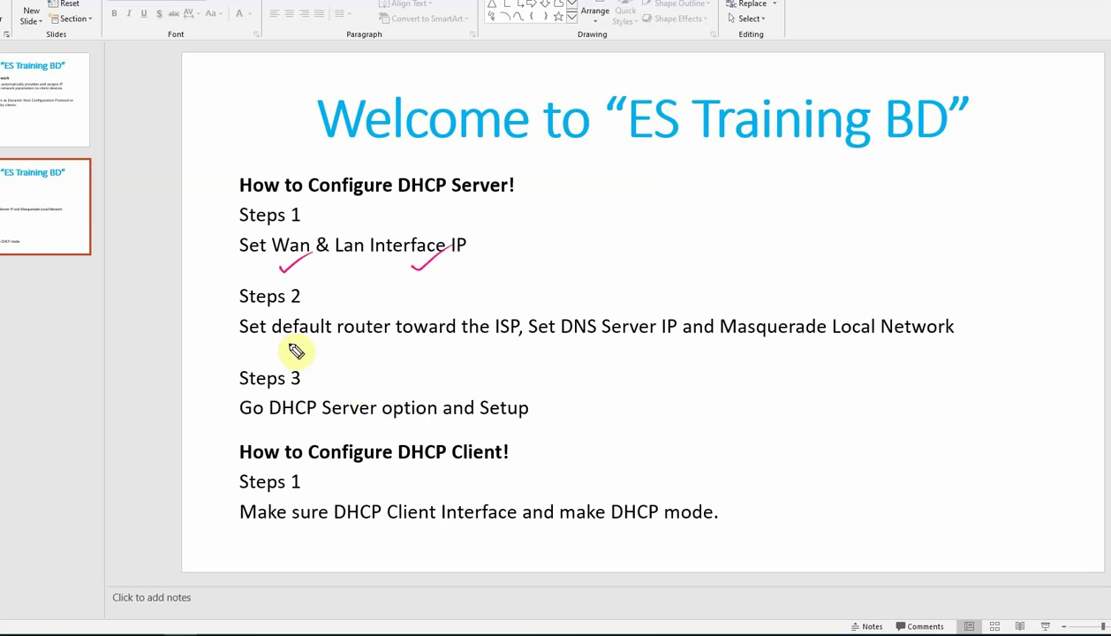
left_click_drag(303, 355, 448, 337)
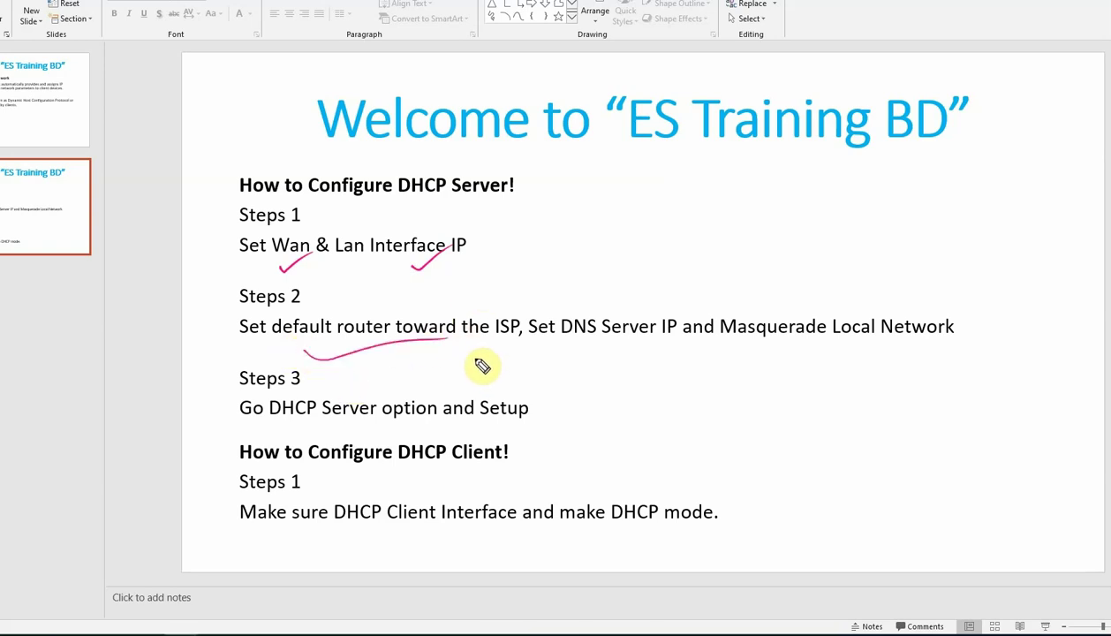
left_click_drag(606, 356, 657, 340)
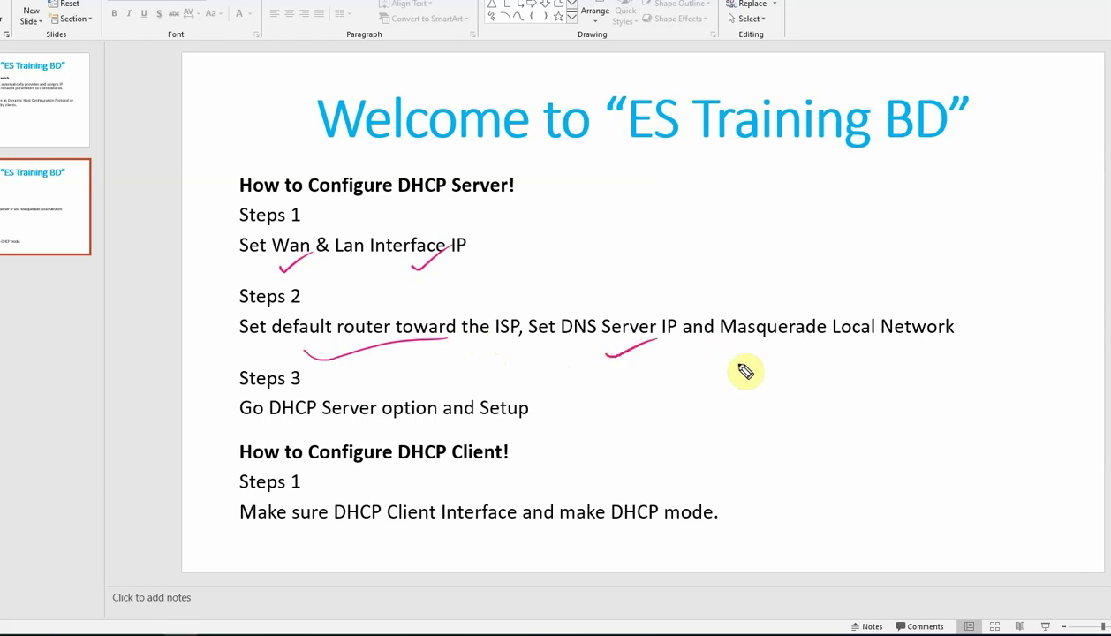
left_click_drag(795, 363, 914, 334)
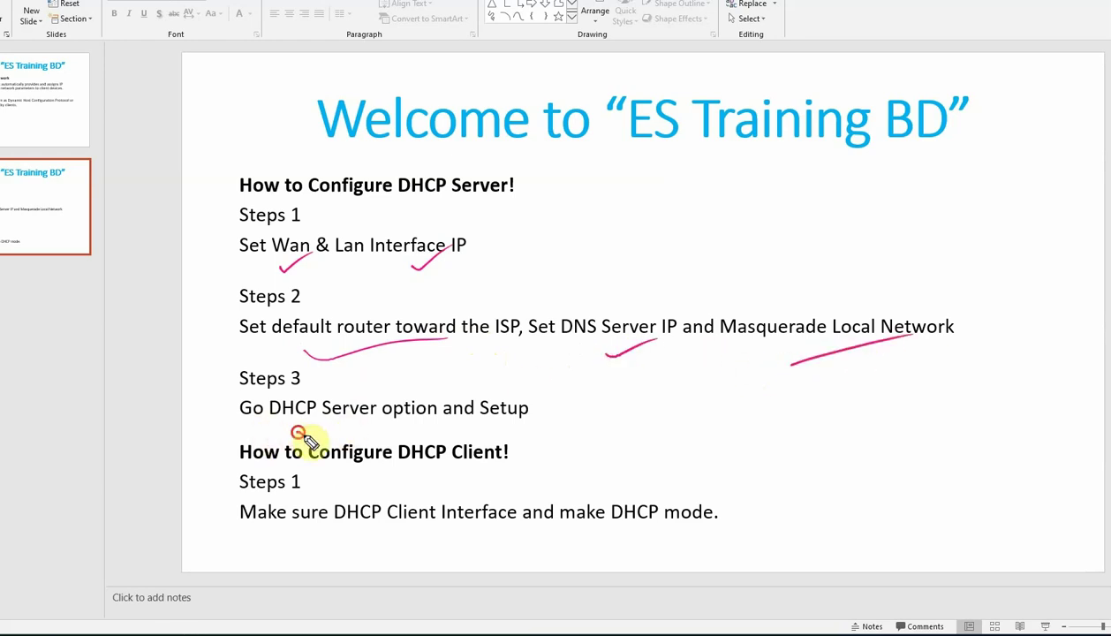
Mark the DHCP server setup in Steps 3 and the DHCP client interface, and circle "DHCP mode".
left_click_drag(296, 434, 352, 416)
left_click_drag(514, 396, 588, 354)
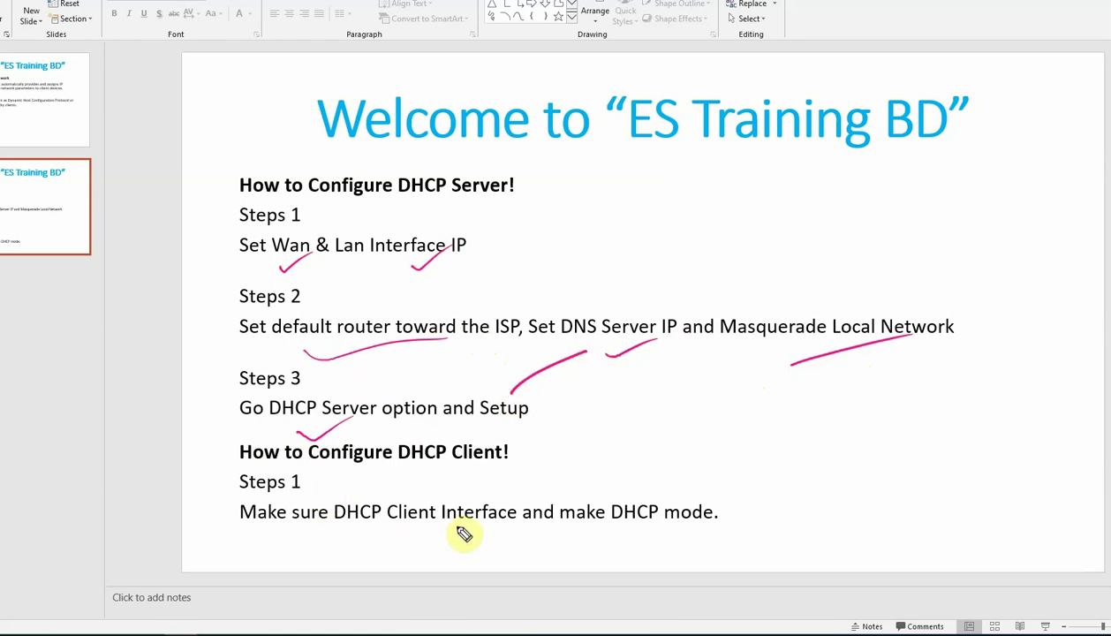
left_click_drag(393, 556, 507, 532)
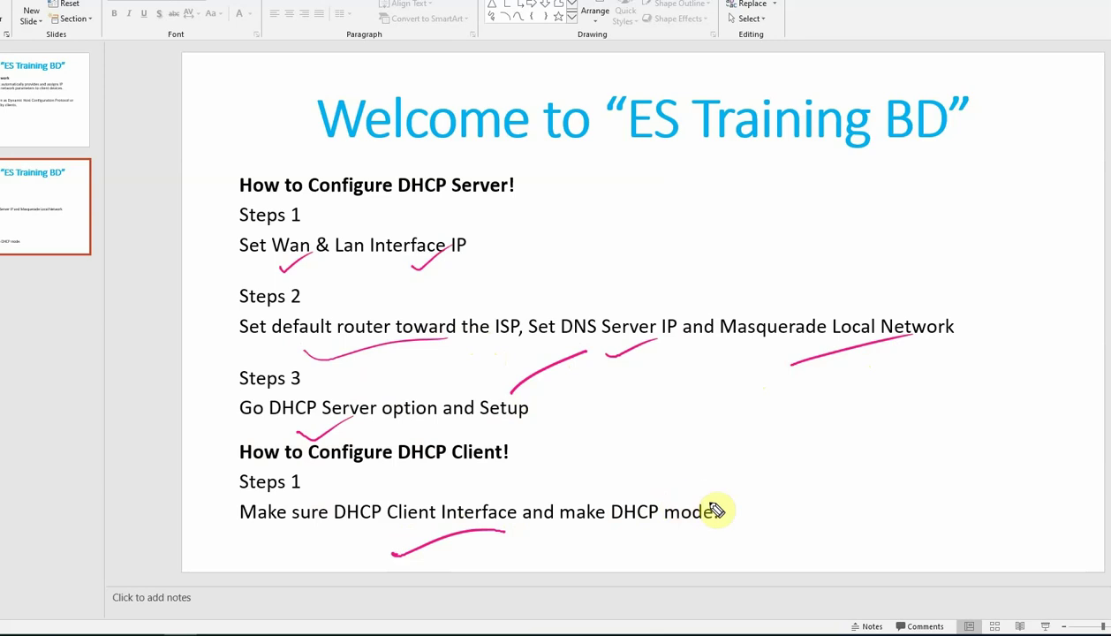
left_click_drag(750, 497, 600, 476)
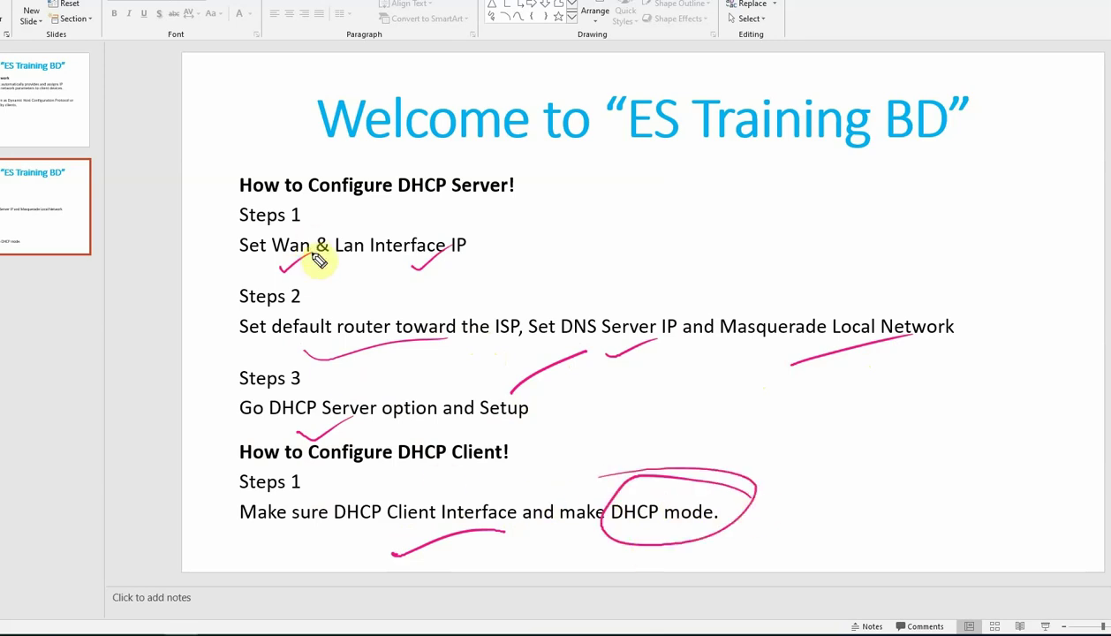
left_click_drag(438, 195, 610, 164)
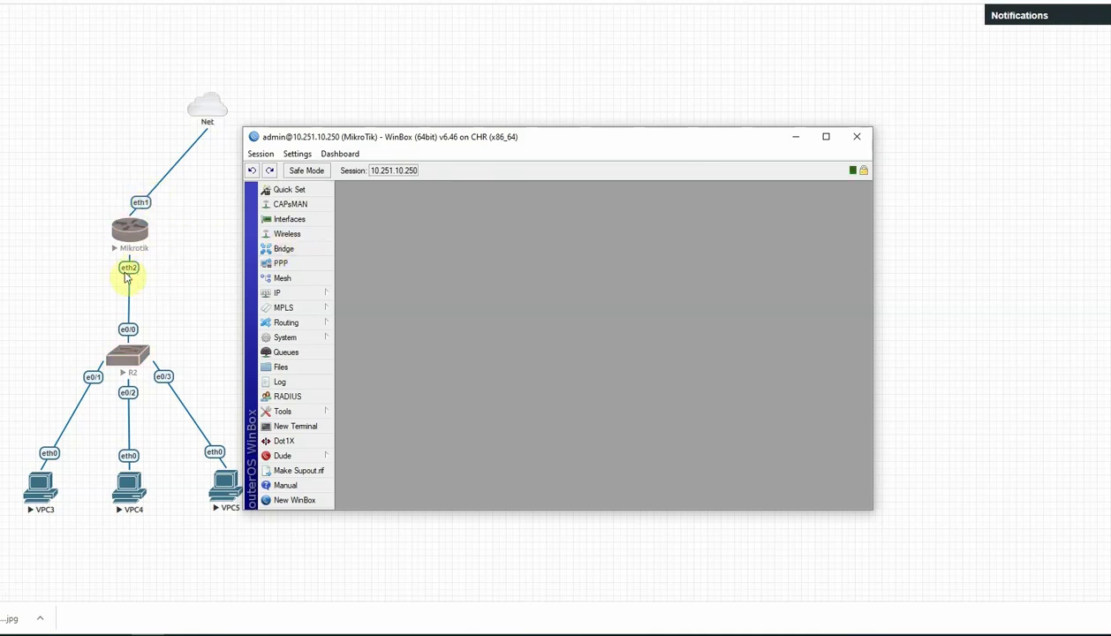
In WinBox, rename the ether1 interface to ether1-Wan.
left_click(290, 219)
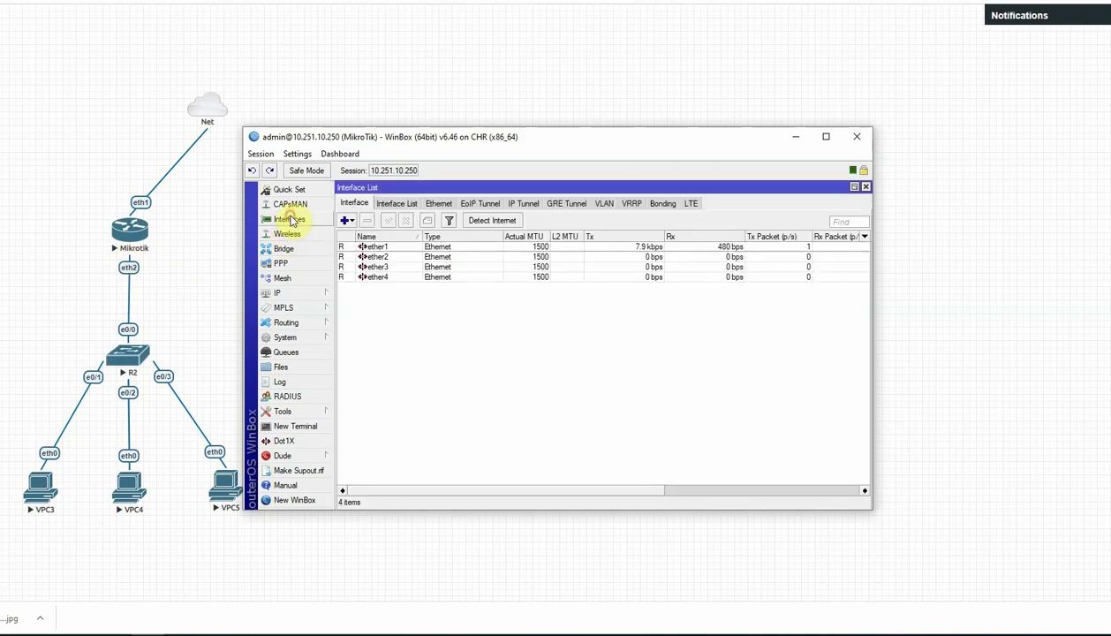
double_click(377, 248)
left_click(631, 223)
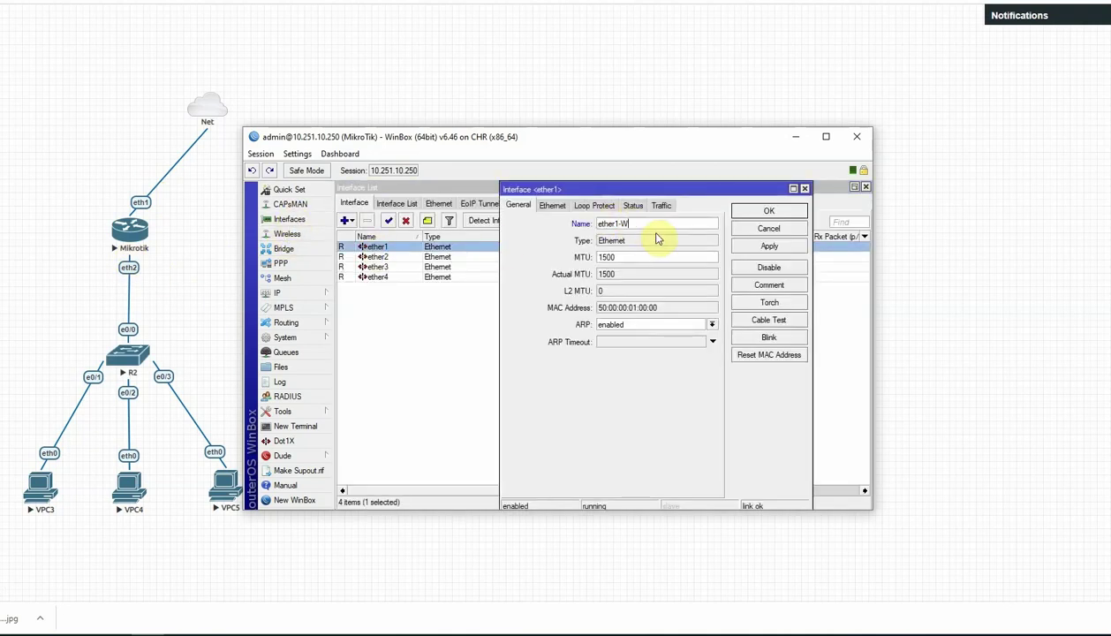
left_click(765, 246)
left_click(767, 211)
Rename the ether2 interface to ether2-Lan and close the interface list.
double_click(394, 257)
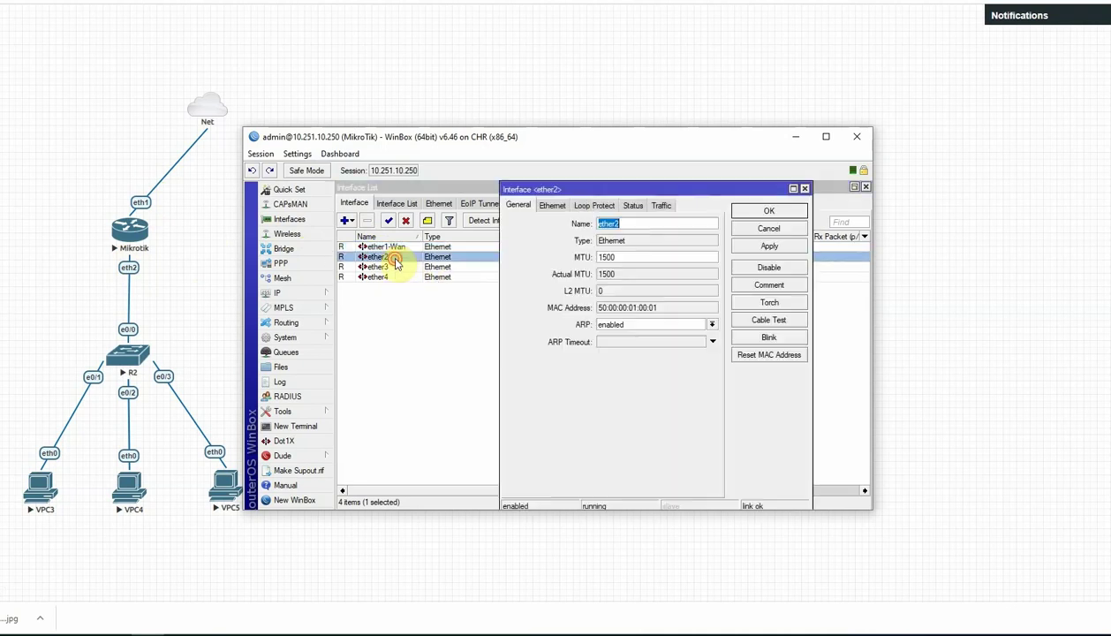
left_click(635, 225)
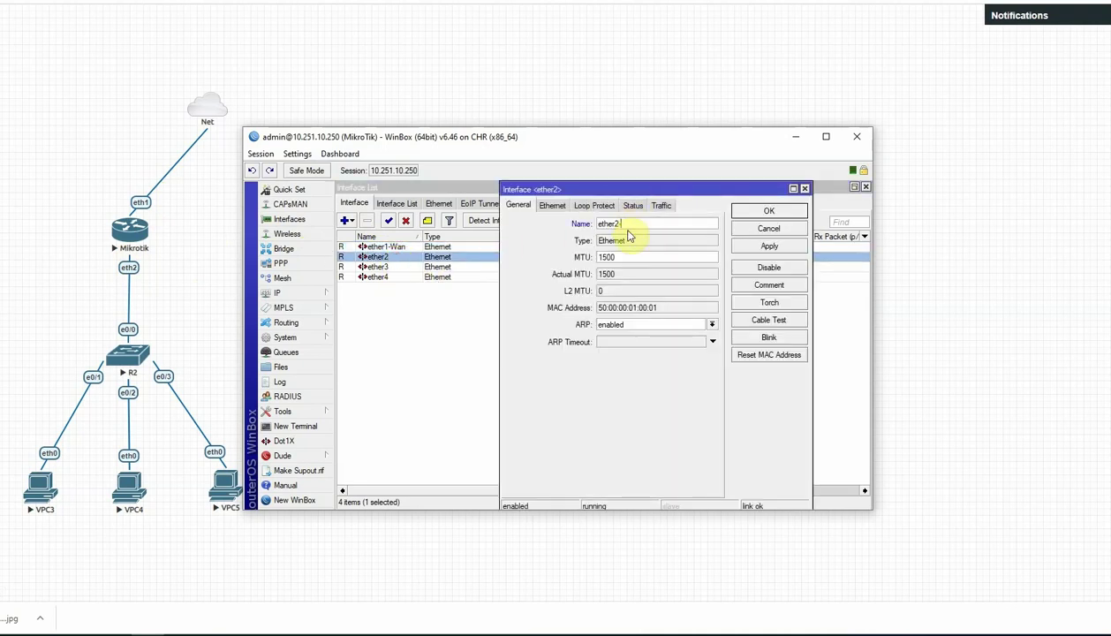
left_click(768, 246)
left_click(769, 211)
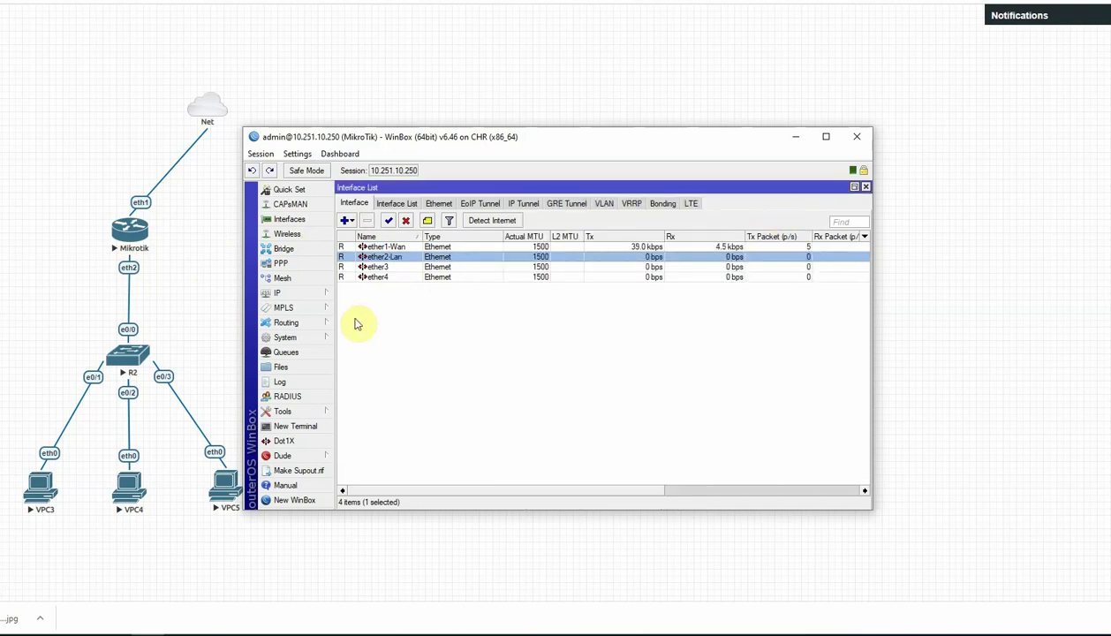
left_click(866, 188)
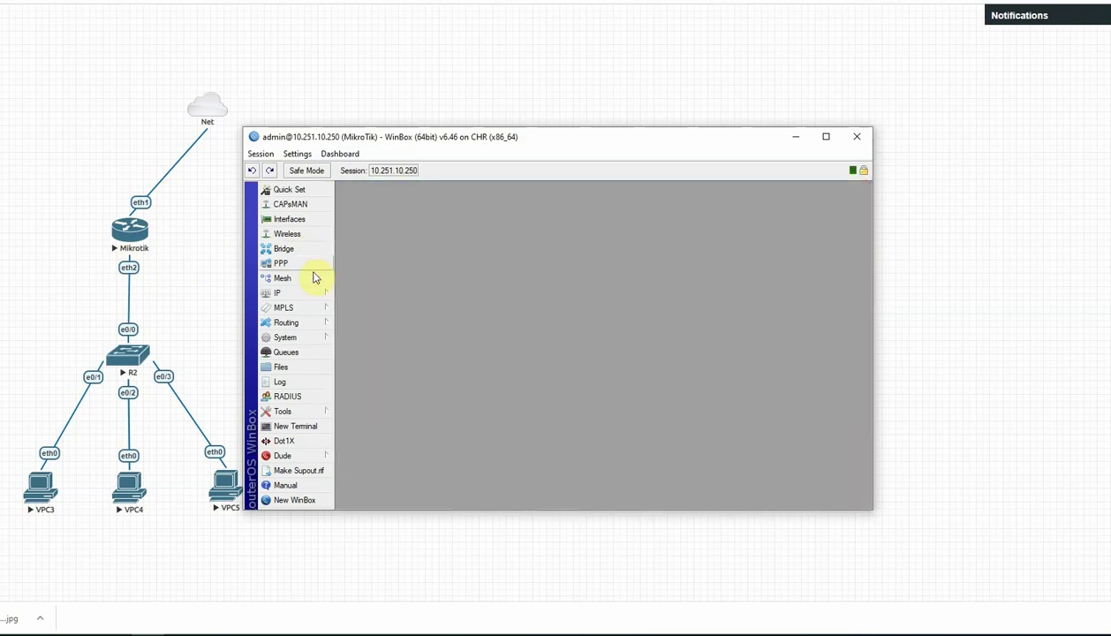
Check the router's IP address list and add a default route for 0.0.0.0/0 with gateway 10.251.10.1.
left_click(313, 292)
left_click(359, 291)
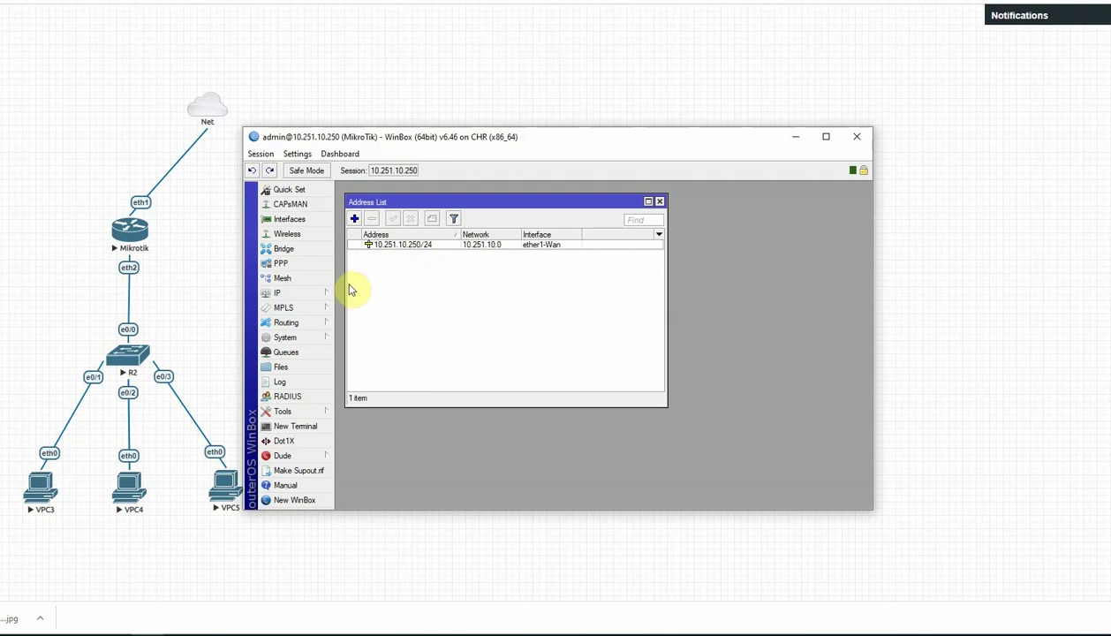
left_click(320, 295)
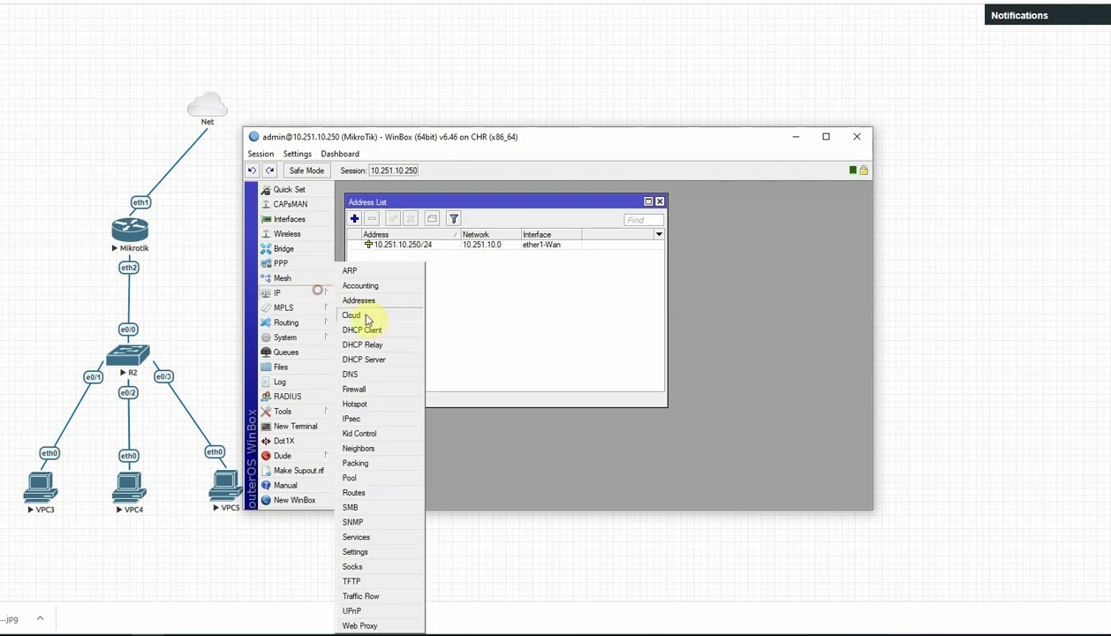
left_click(365, 491)
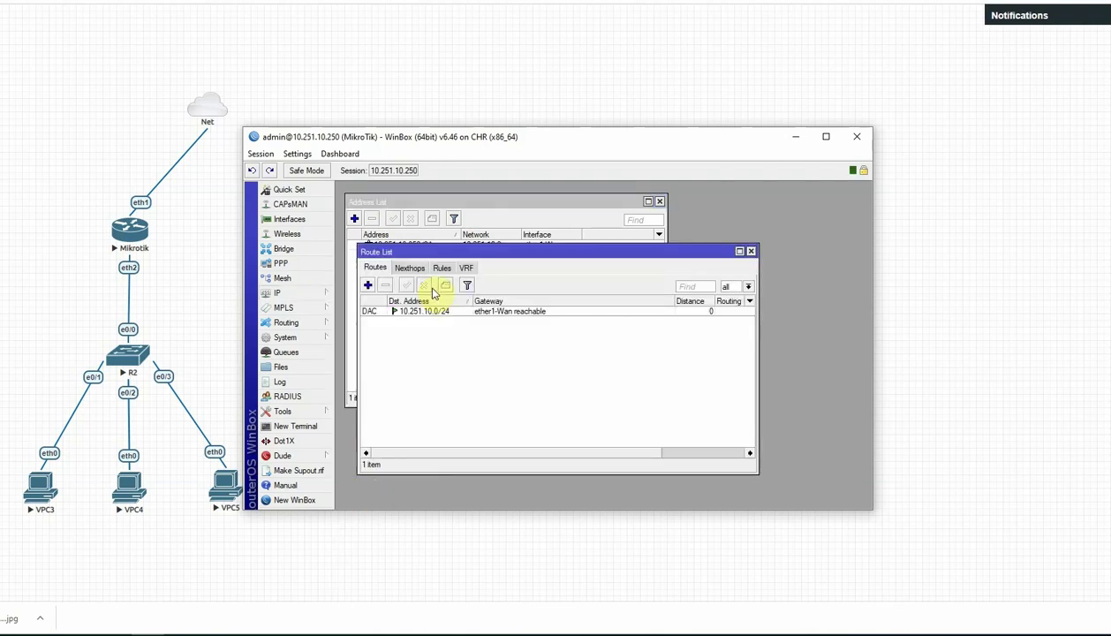
left_click(368, 287)
left_click(499, 296)
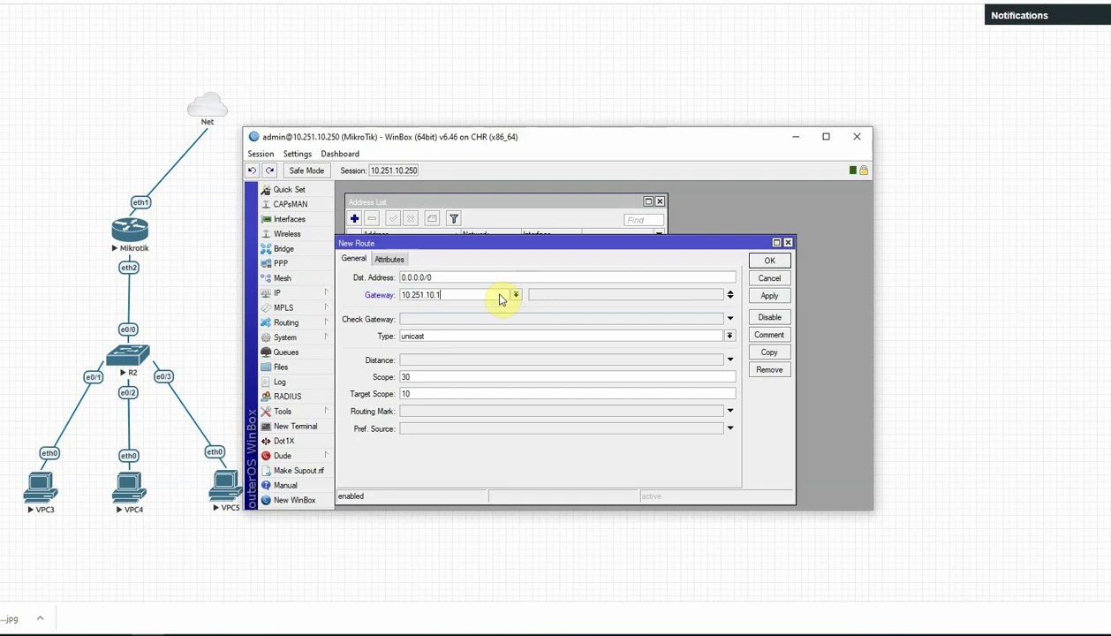
left_click(770, 296)
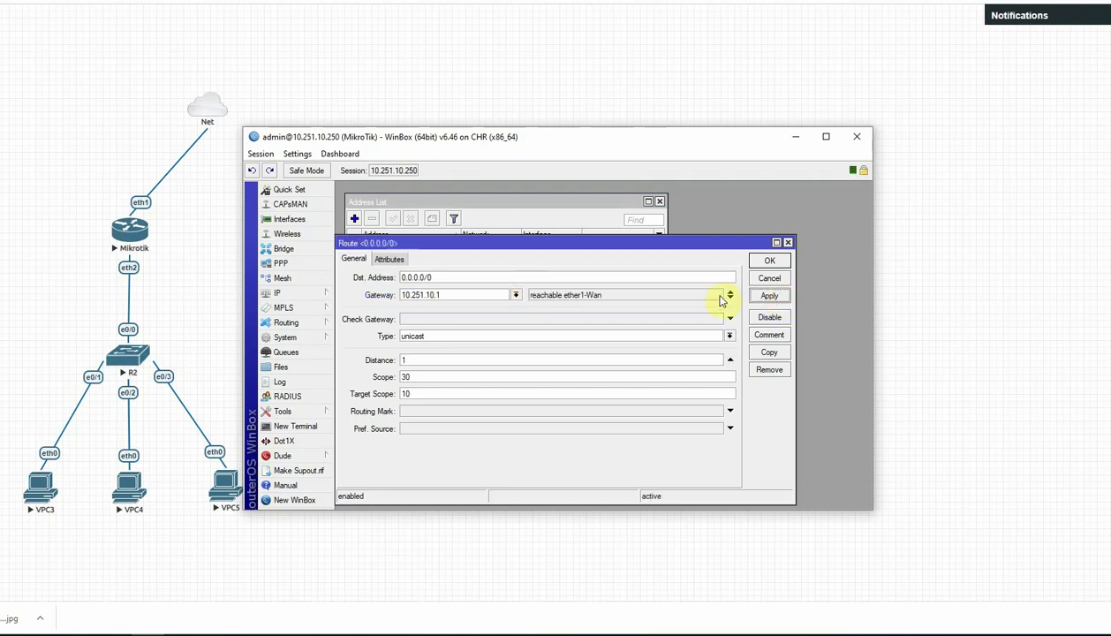
left_click(757, 265)
left_click(747, 251)
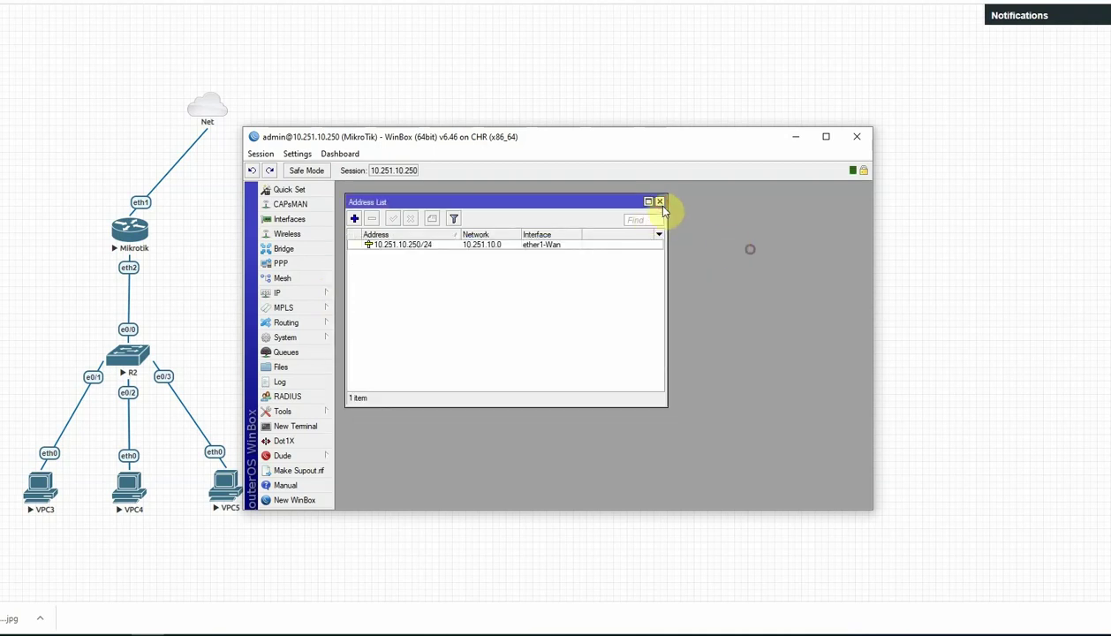
left_click(660, 203)
Set the router's DNS servers to 8.8.8.8 and 8.8.4.4.
left_click(325, 293)
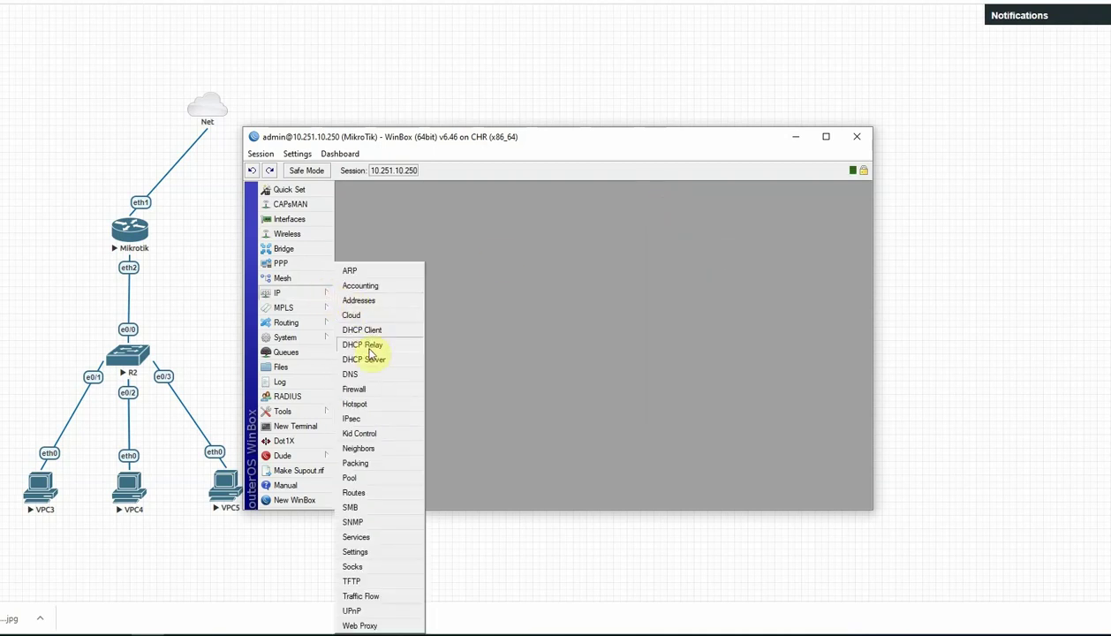
left_click(369, 375)
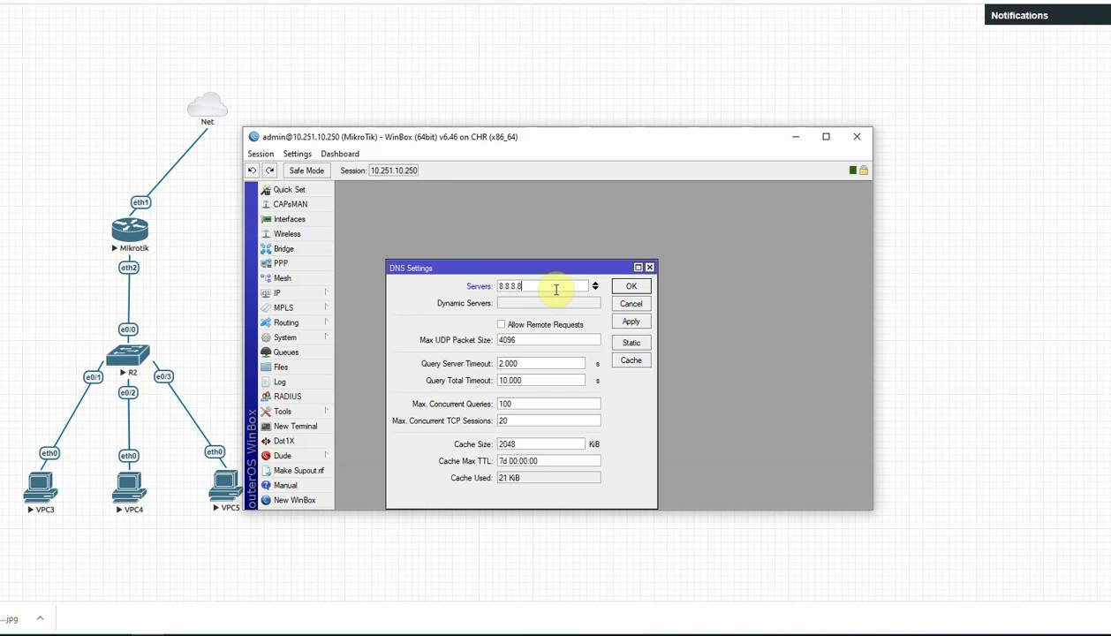
left_click(593, 290)
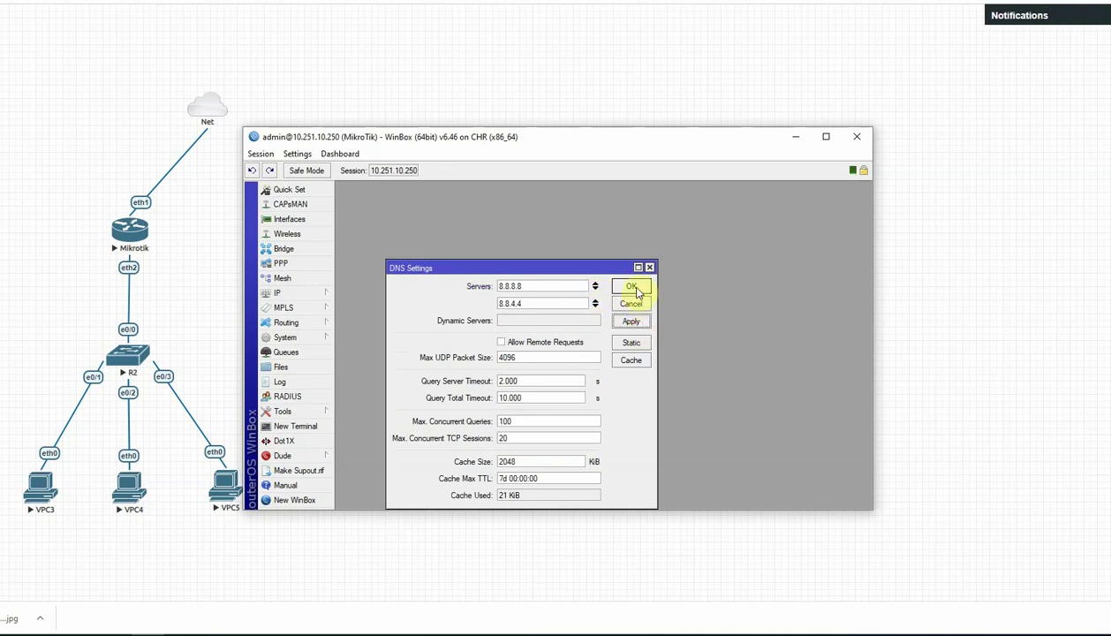
left_click(638, 289)
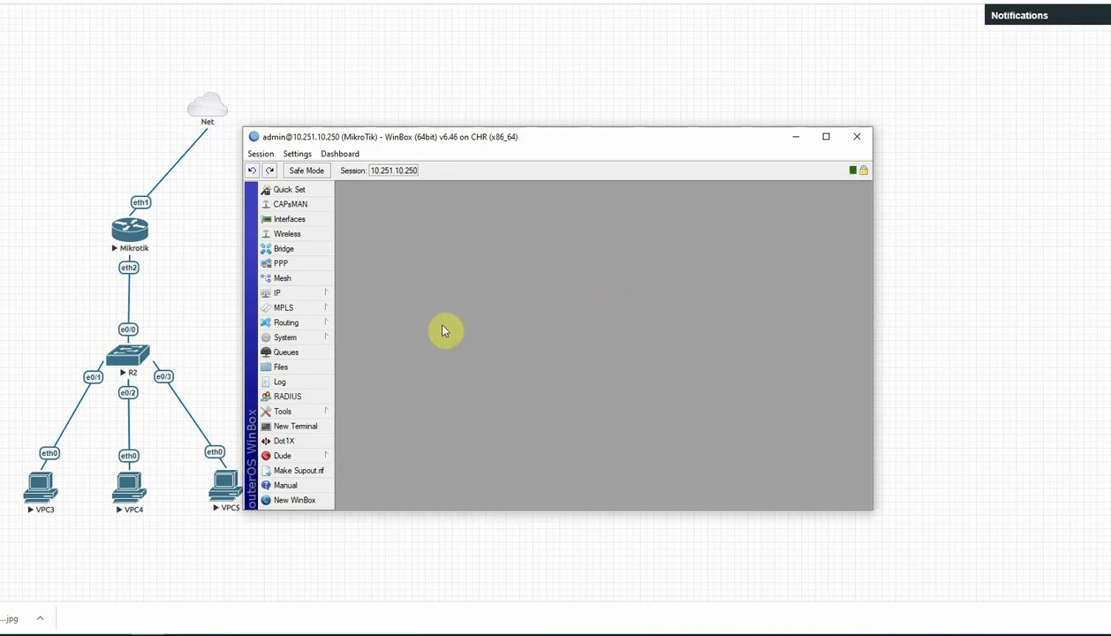
Ping google.com from a new router terminal, stop the ping and close the terminal.
left_click(308, 431)
key("Return")
key("Return")
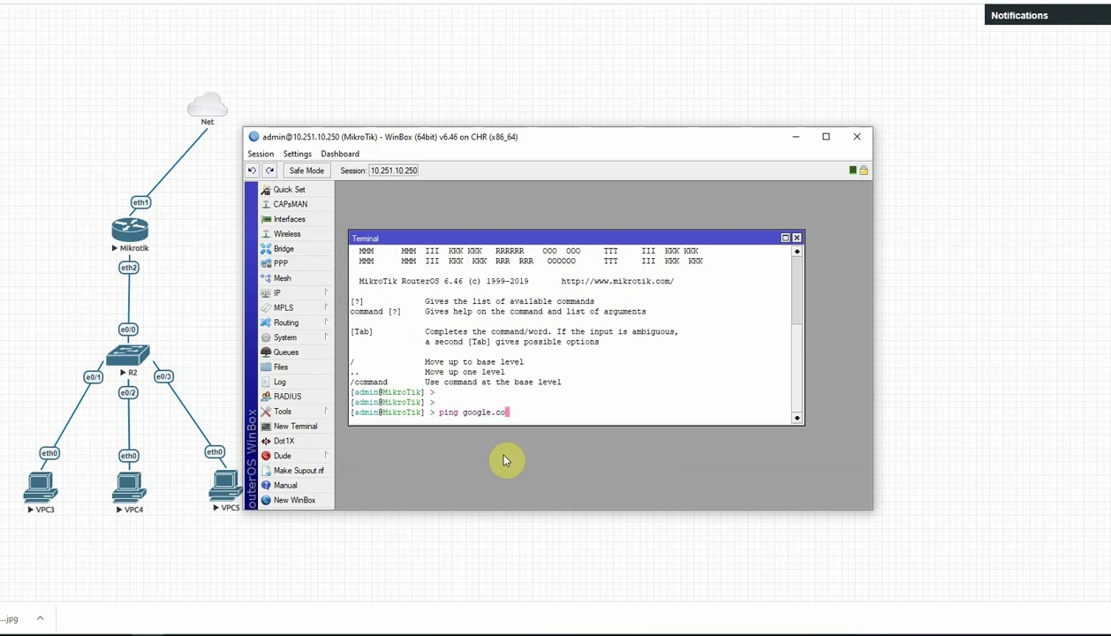
type("ping google.com")
key("Return")
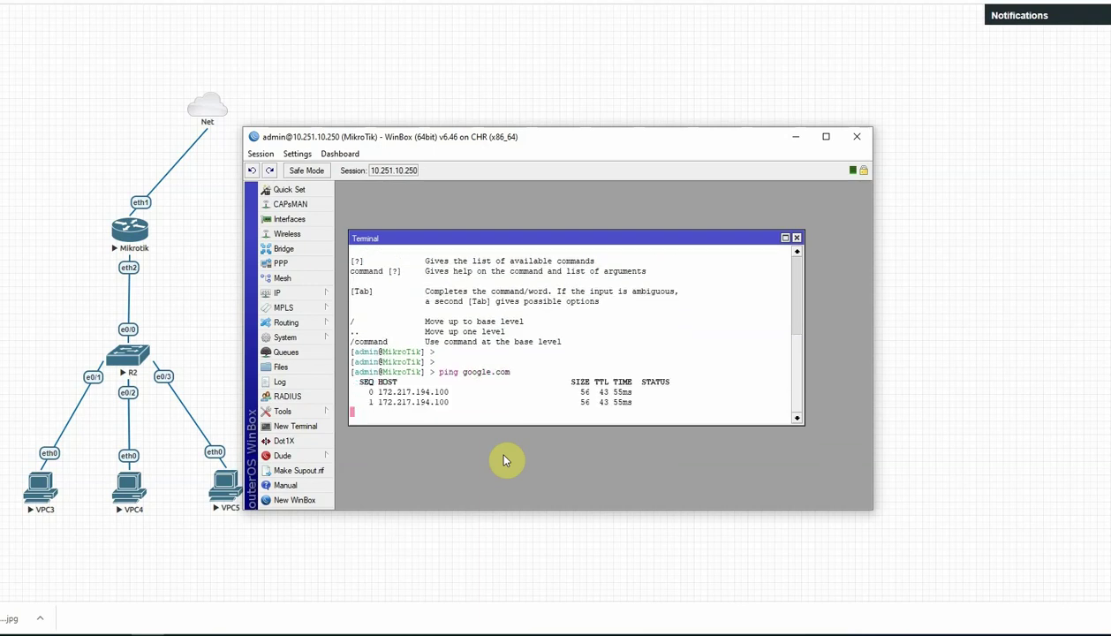
key("ctrl+c")
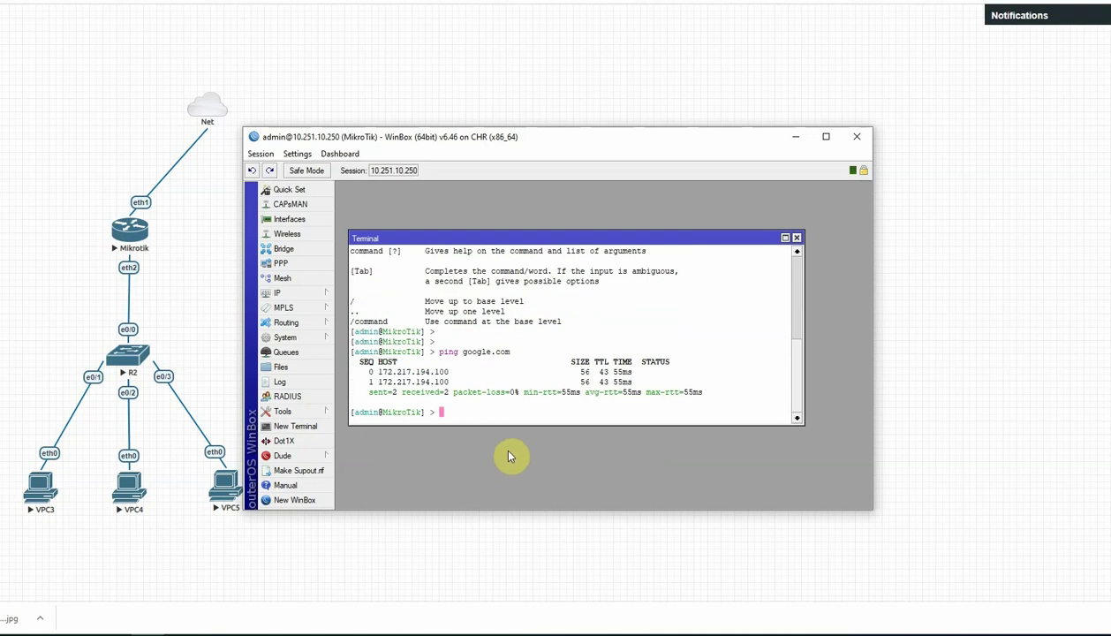
left_click(797, 237)
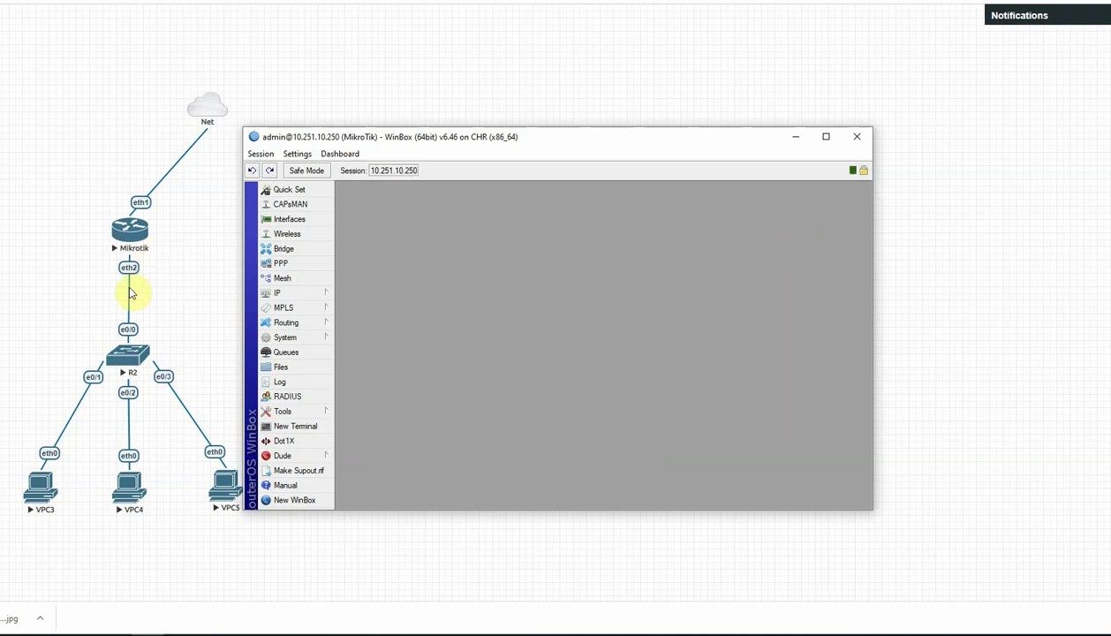
Add the IP address 192.168.10.1/24 on the ether2-Lan interface.
left_click(316, 294)
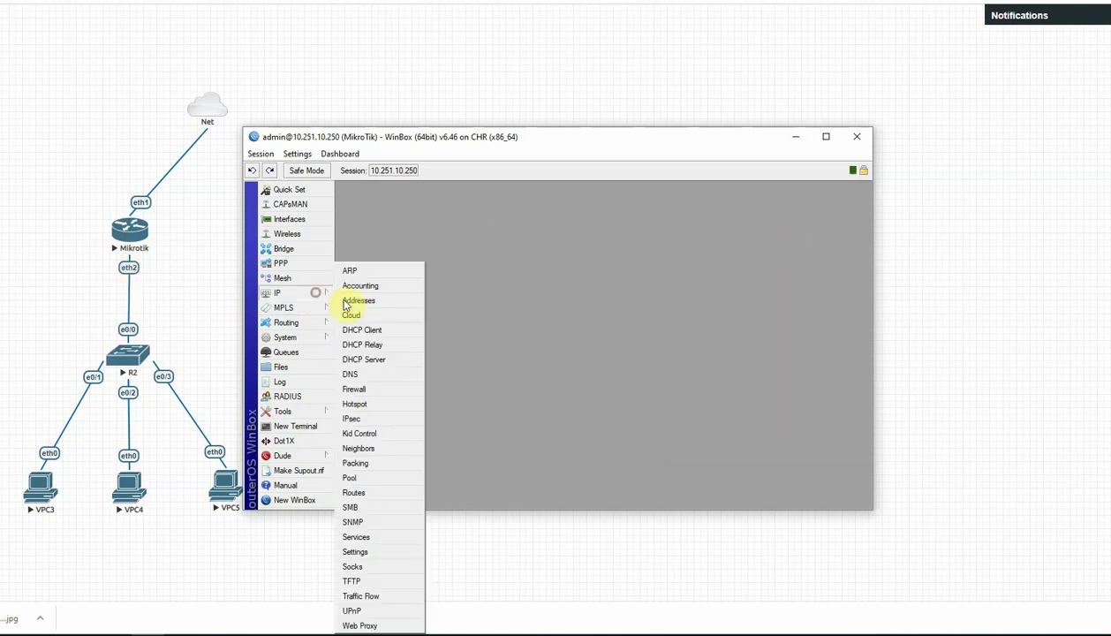
left_click(364, 301)
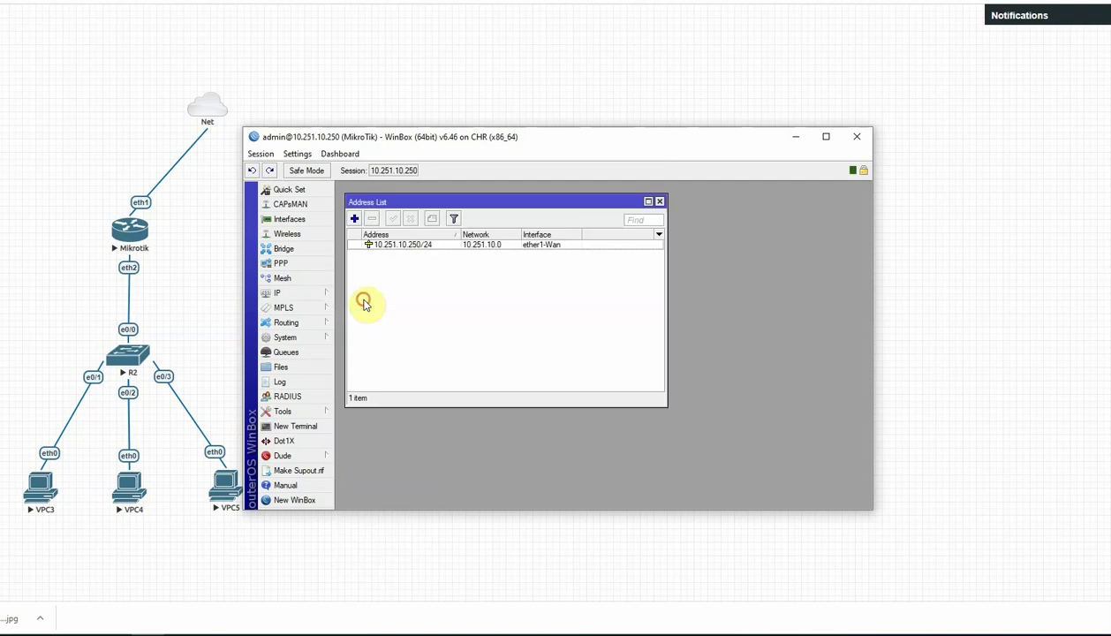
left_click(355, 218)
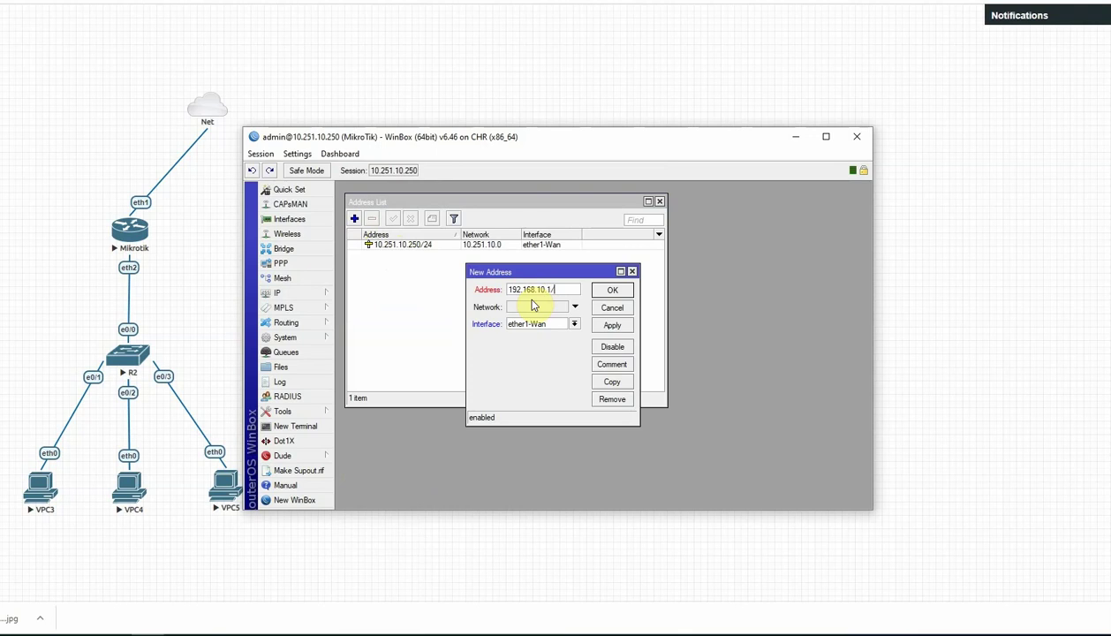
left_click(541, 324)
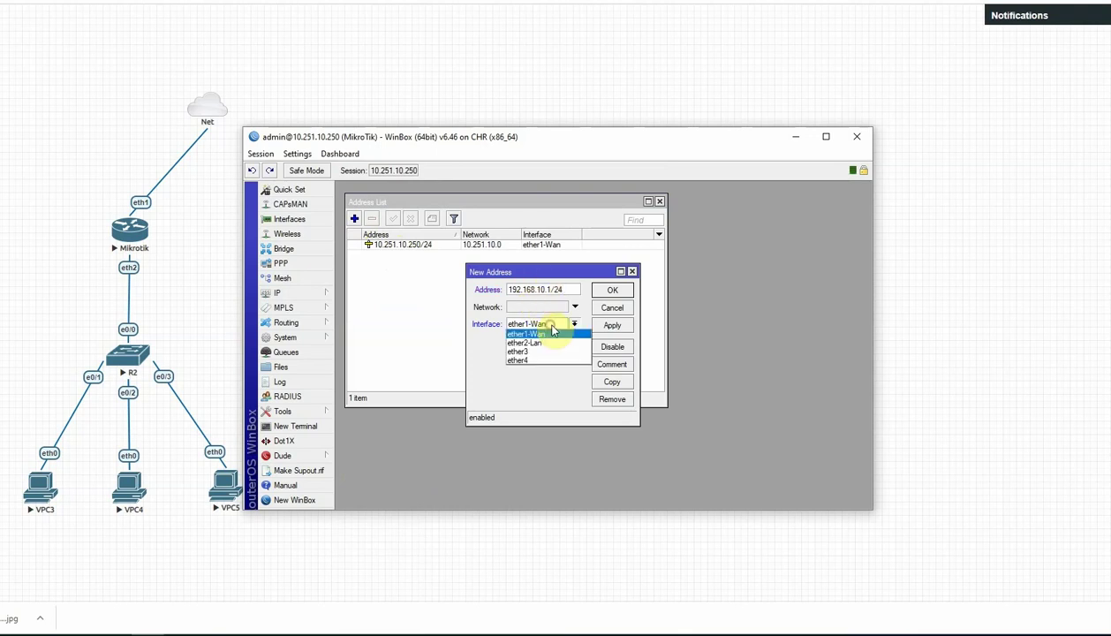
left_click(549, 344)
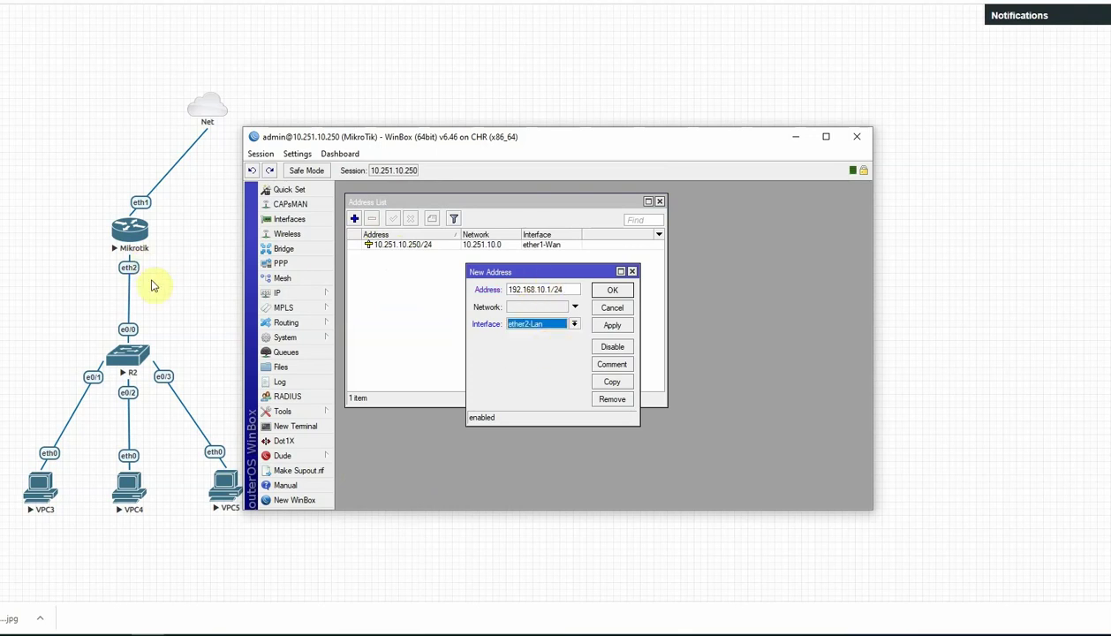
left_click(615, 327)
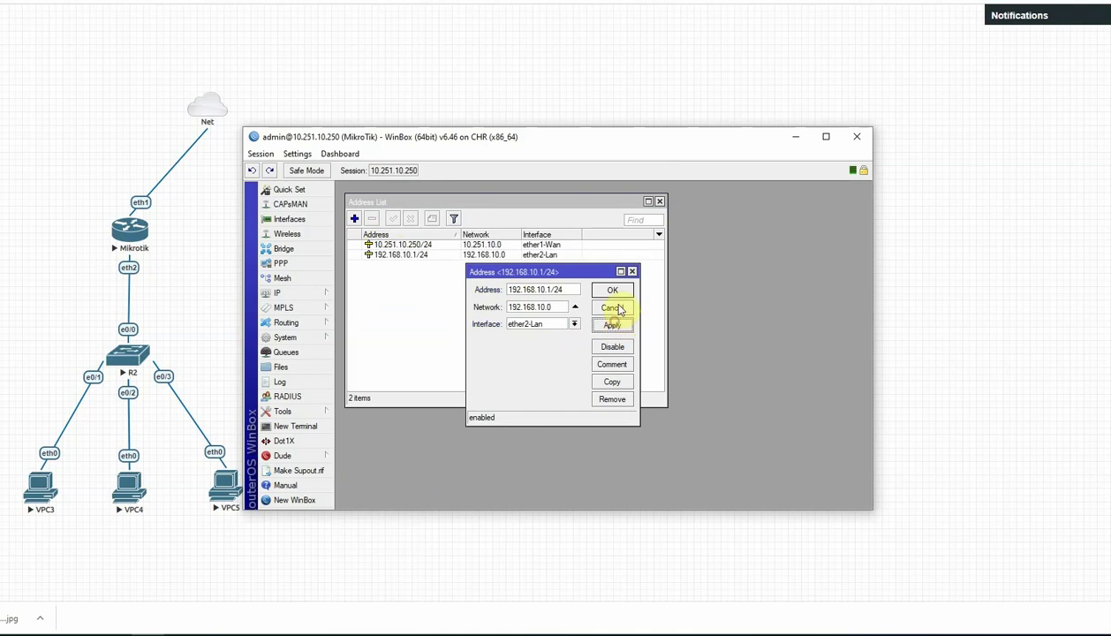
left_click(614, 291)
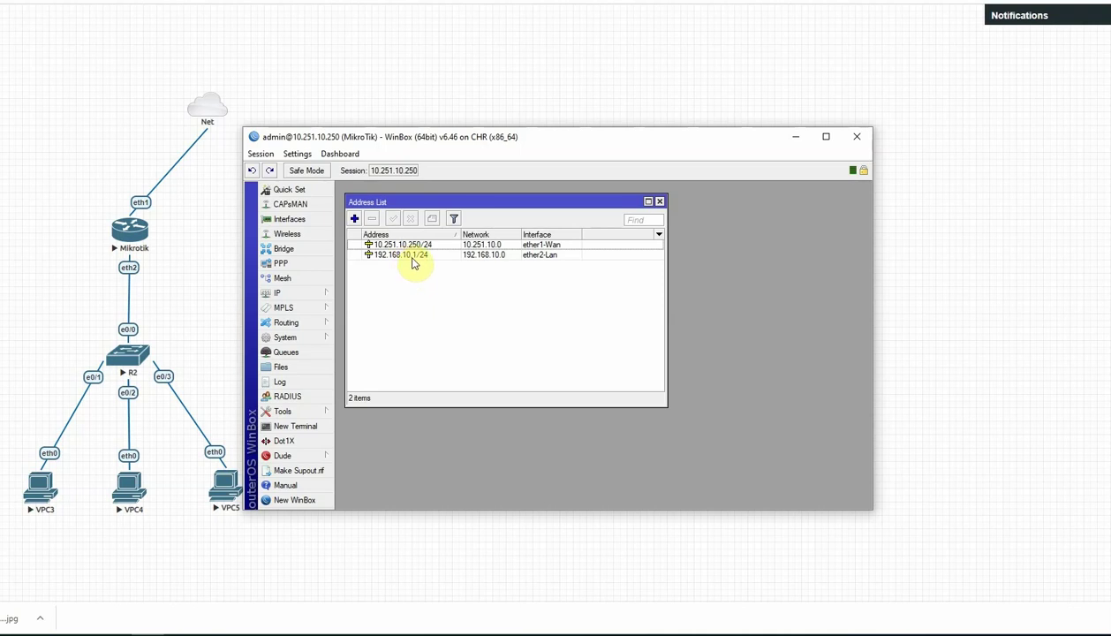
Start a new firewall NAT rule with its chain set to srcnat.
left_click(321, 293)
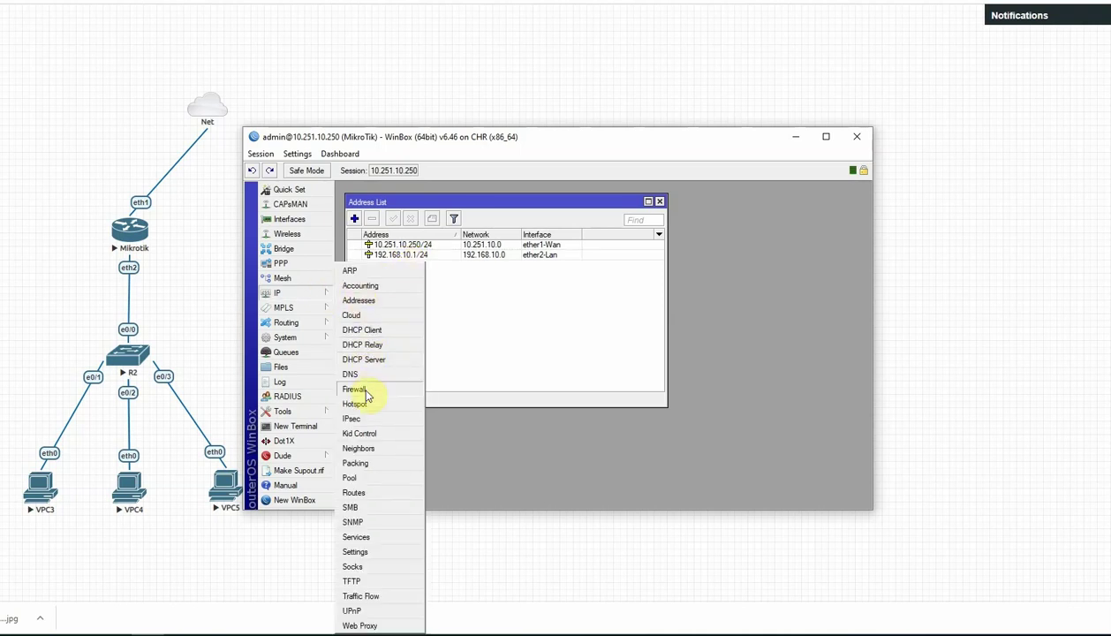
left_click(357, 387)
left_click(391, 214)
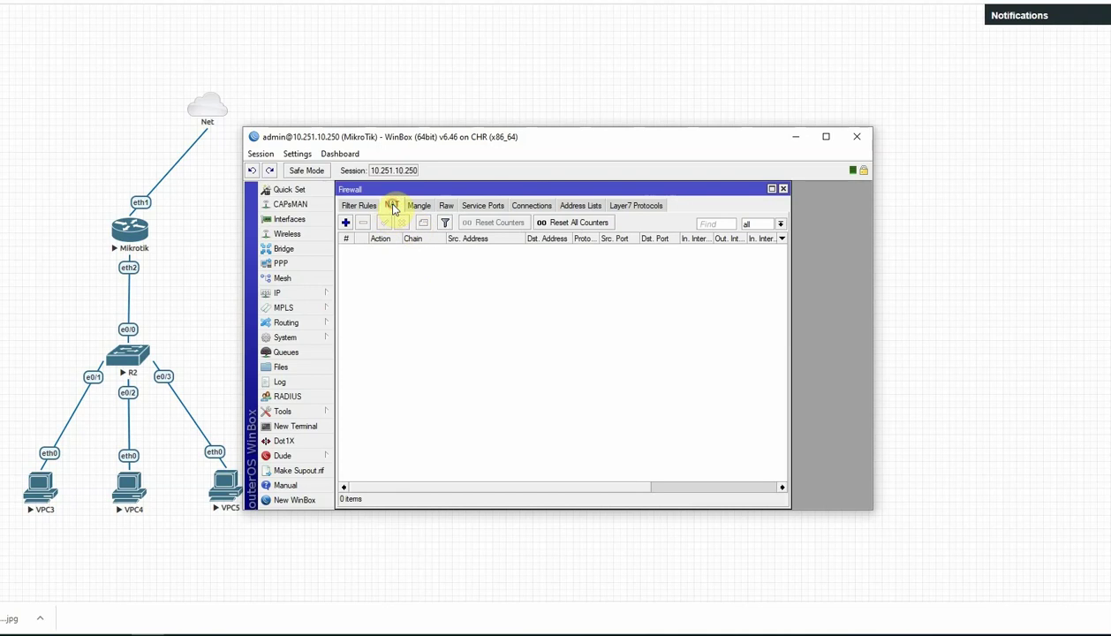
left_click(346, 223)
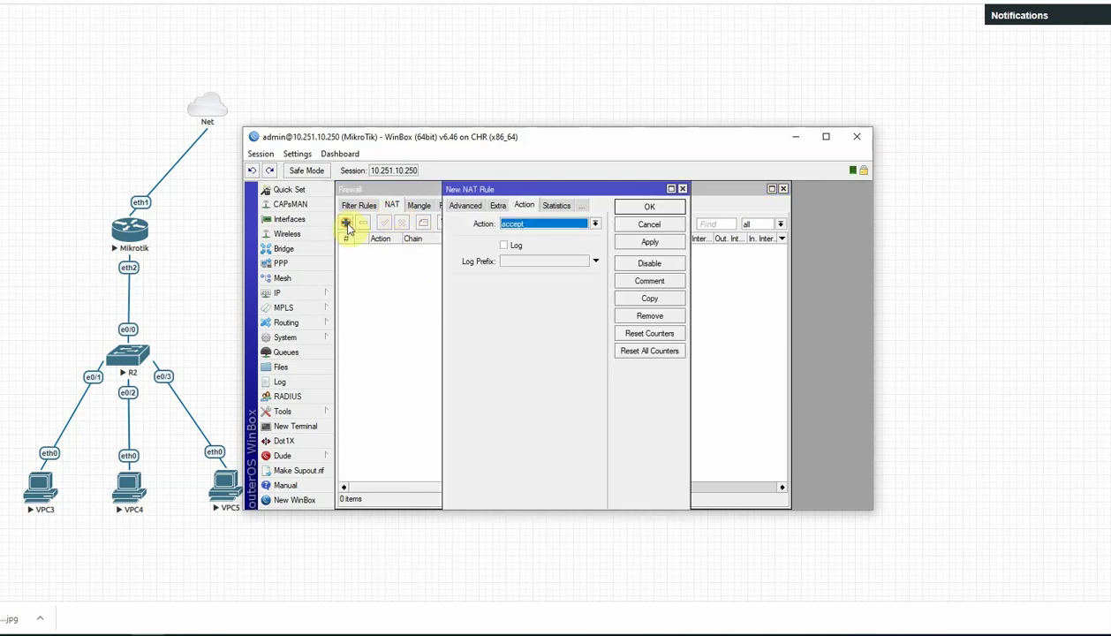
left_click(462, 206)
left_click(461, 205)
left_click(596, 223)
left_click(541, 240)
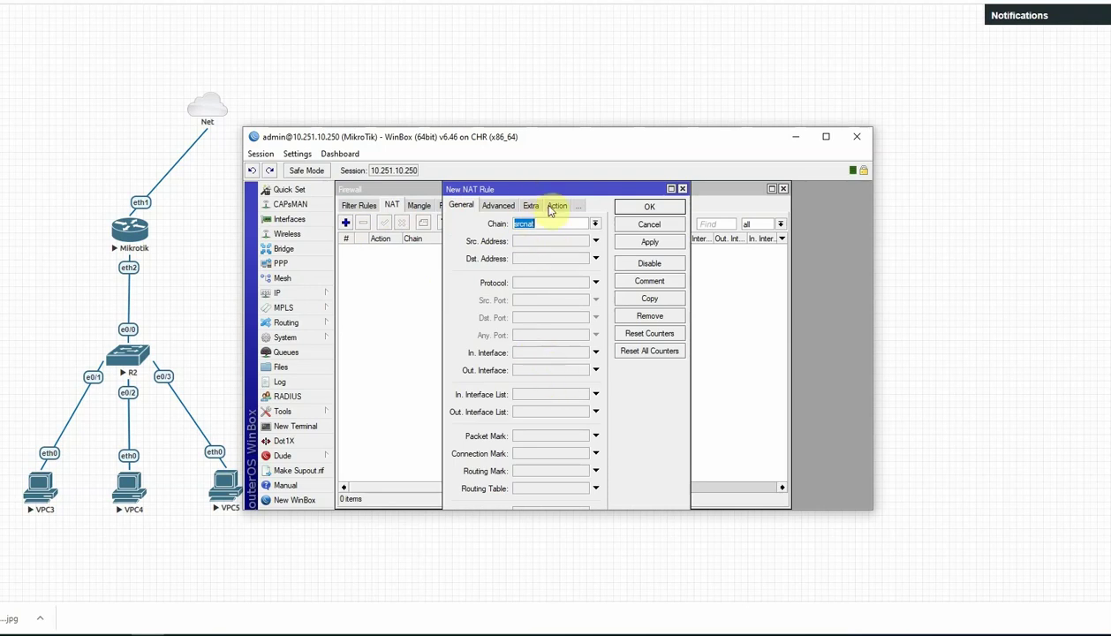
Set the NAT rule's action to masquerade, save it, and close the firewall and address list windows.
left_click(556, 205)
left_click(562, 223)
left_click(530, 286)
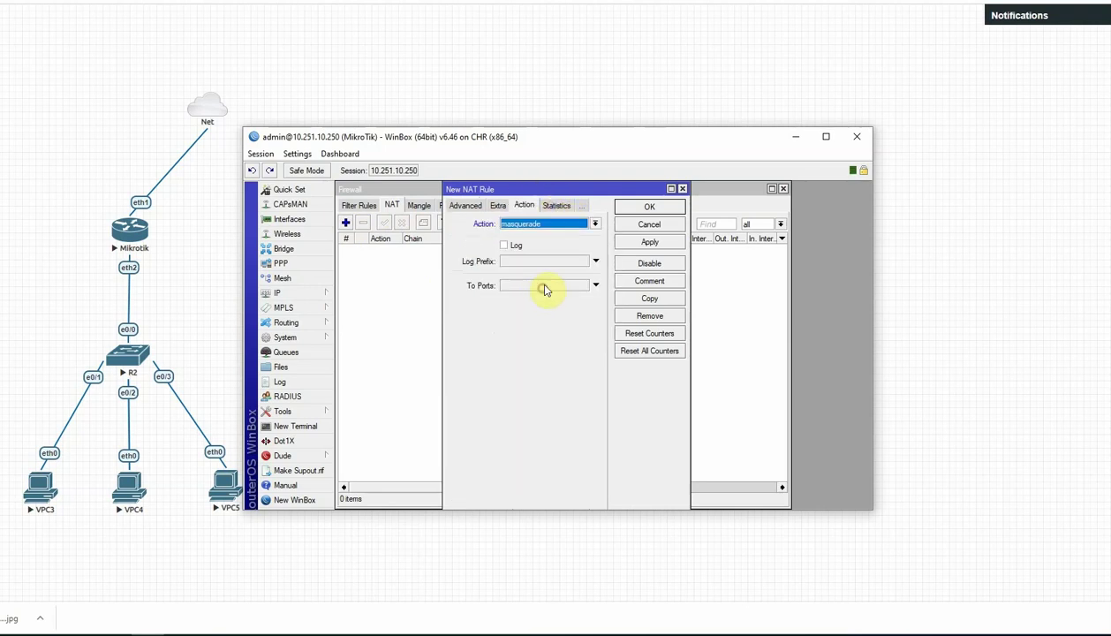
left_click(648, 246)
left_click(650, 207)
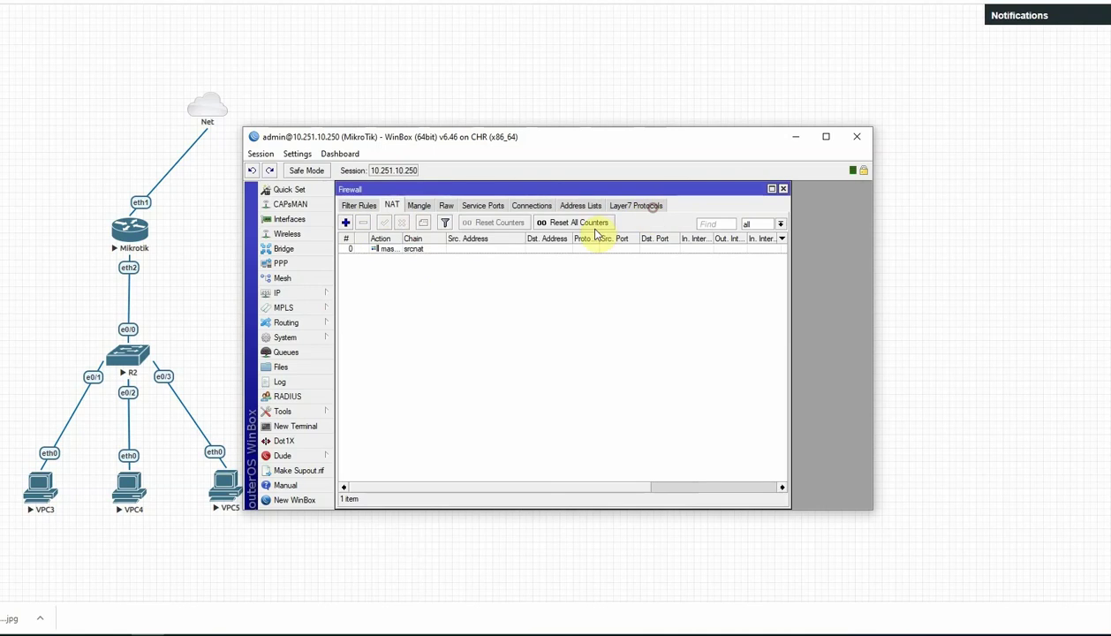
left_click(783, 190)
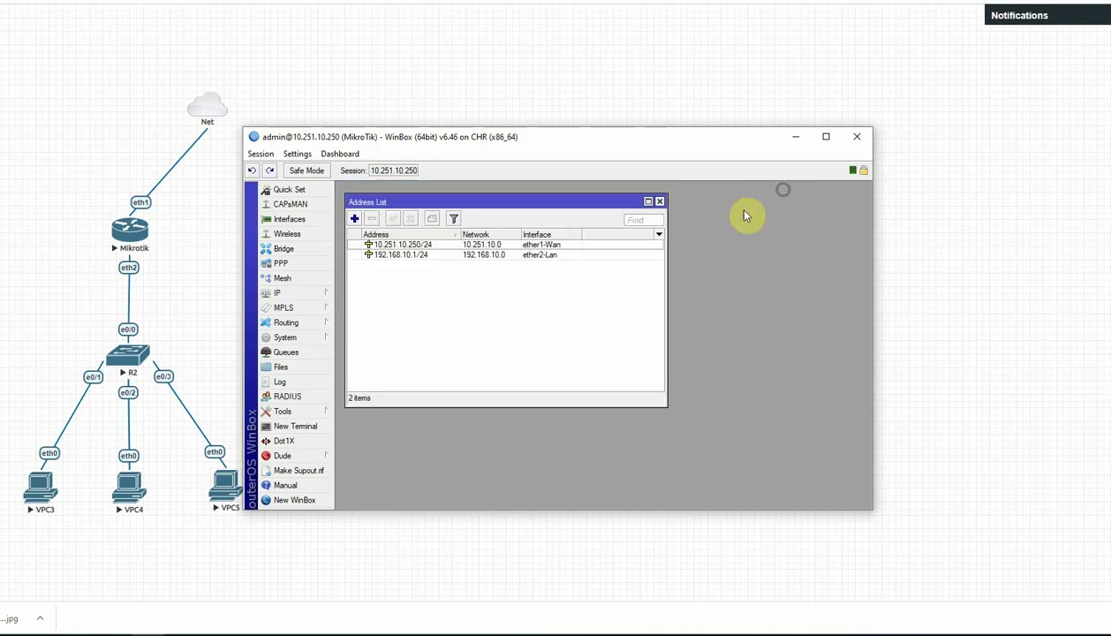
left_click(659, 202)
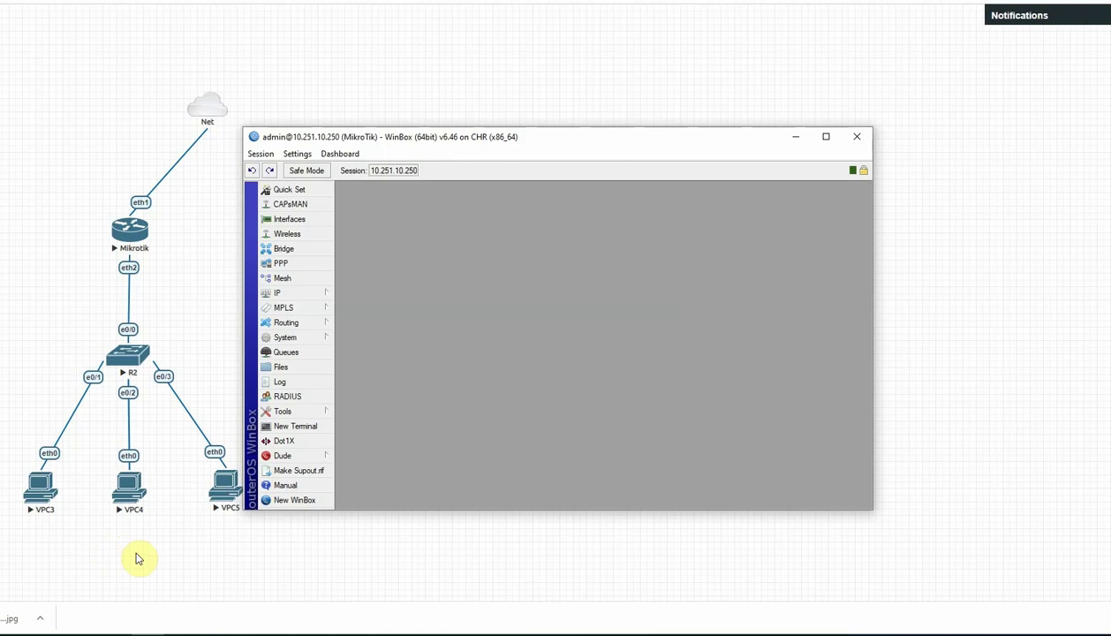
Run DHCP Setup on ether2-Lan with address space 192.168.10.0/24 and gateway 192.168.10.1.
left_click(323, 293)
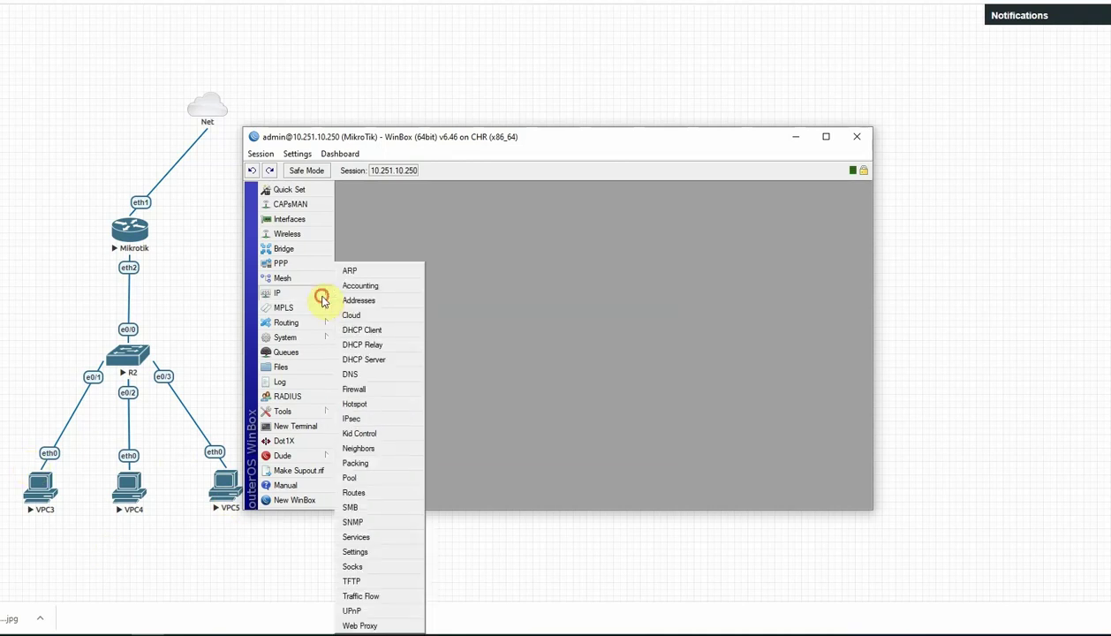
left_click(380, 359)
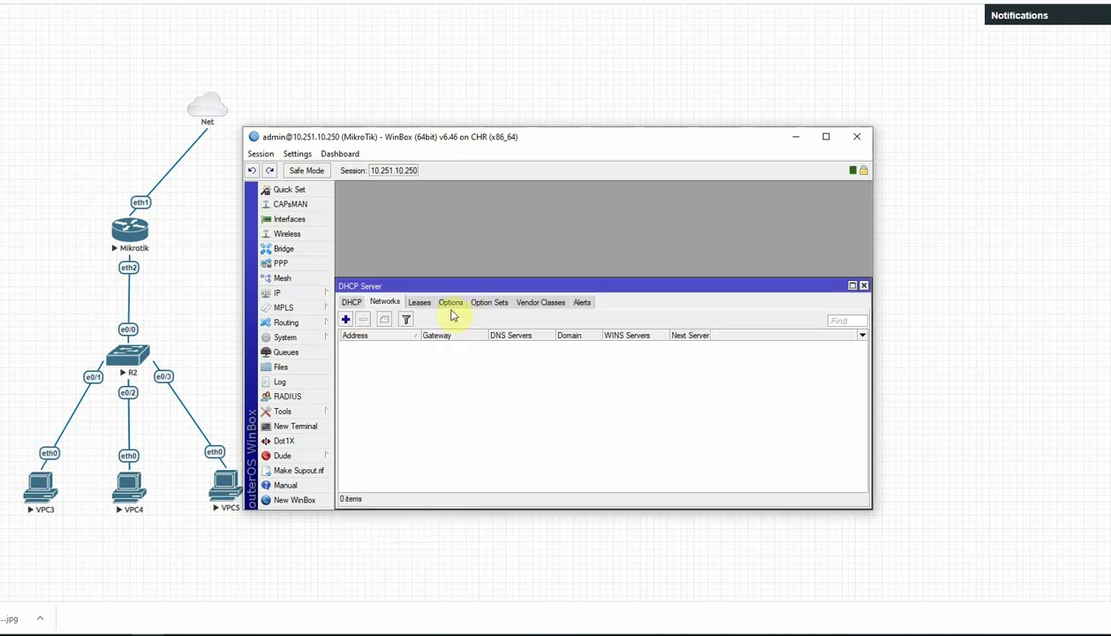
left_click(390, 305)
left_click(351, 302)
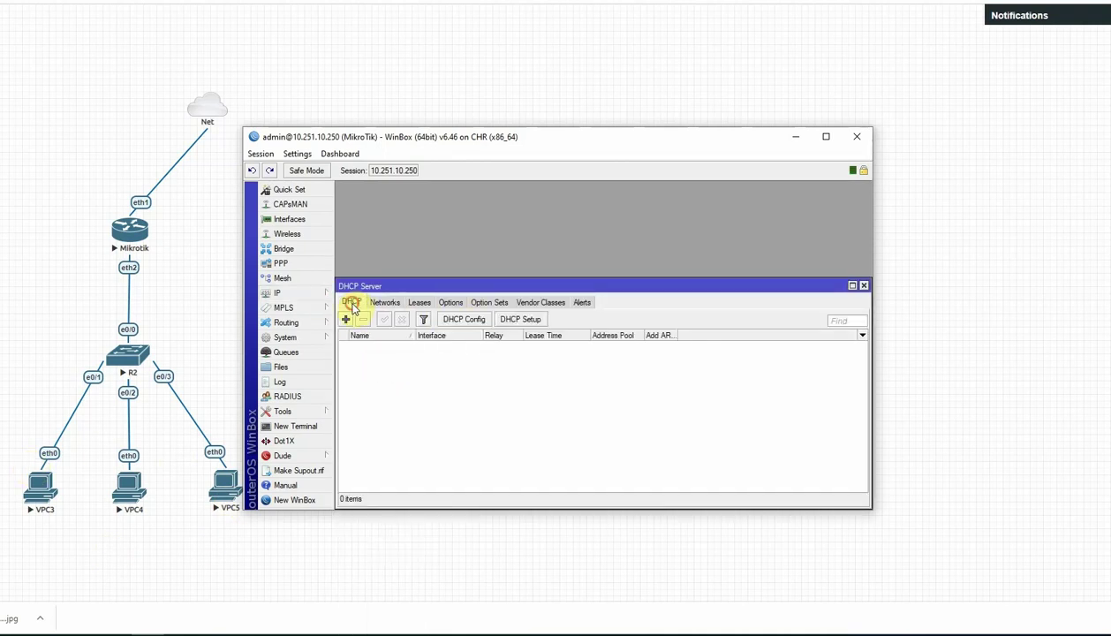
left_click(522, 322)
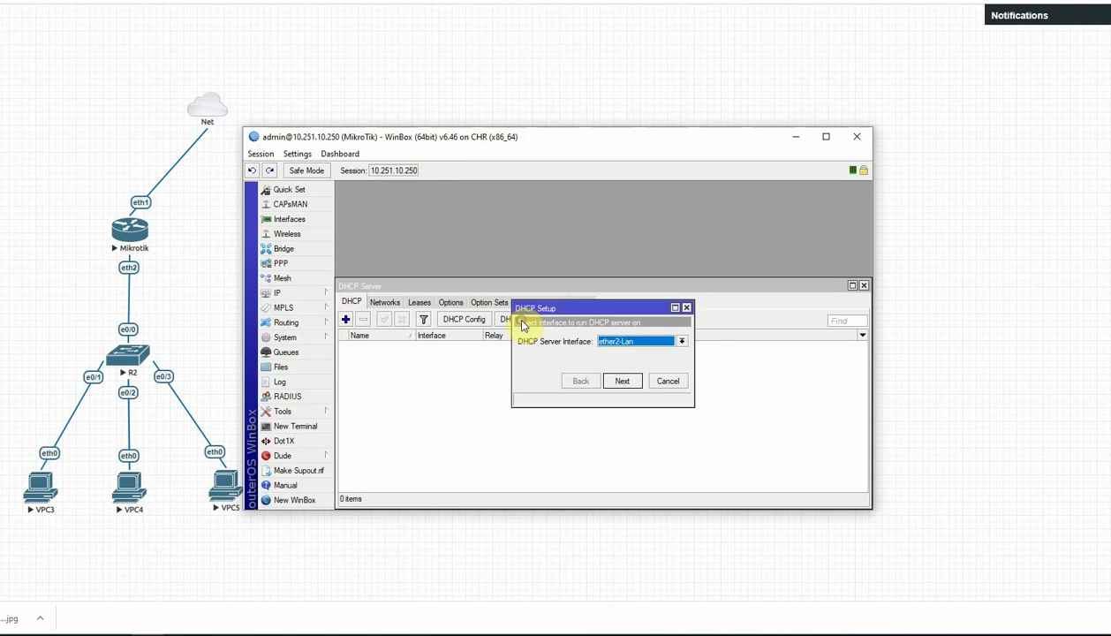
left_click(642, 344)
left_click(633, 363)
left_click(623, 381)
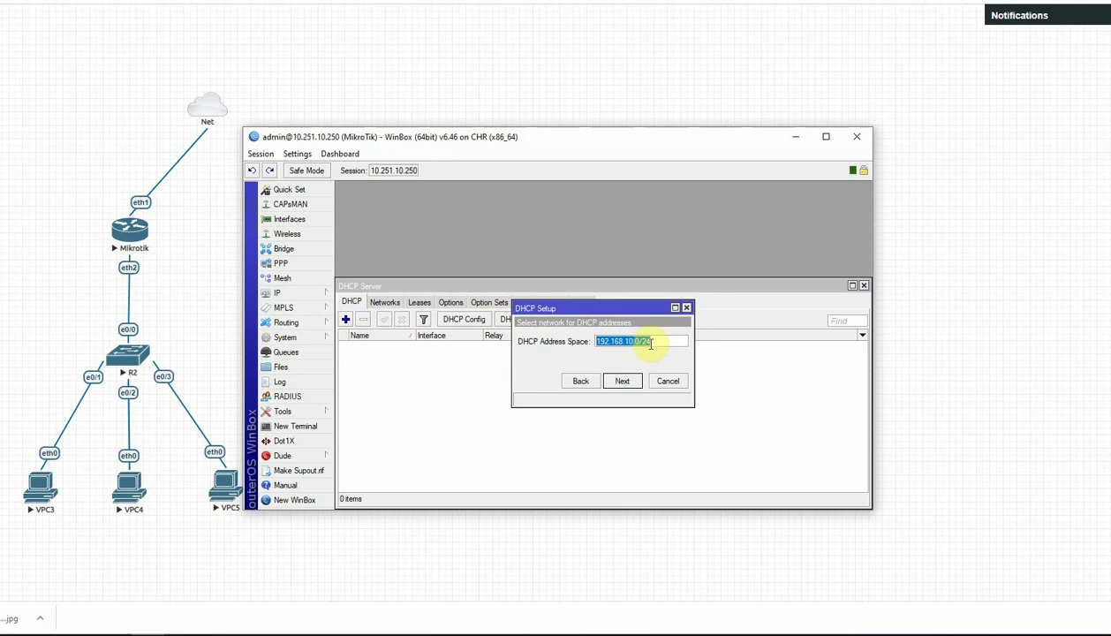
left_click(623, 381)
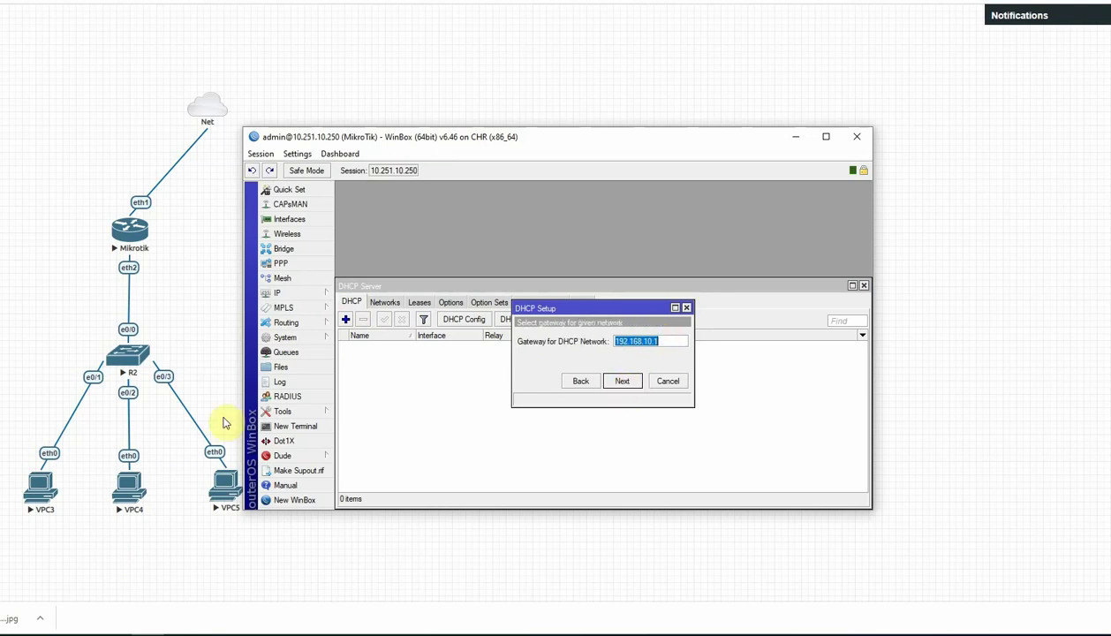
left_click(631, 390)
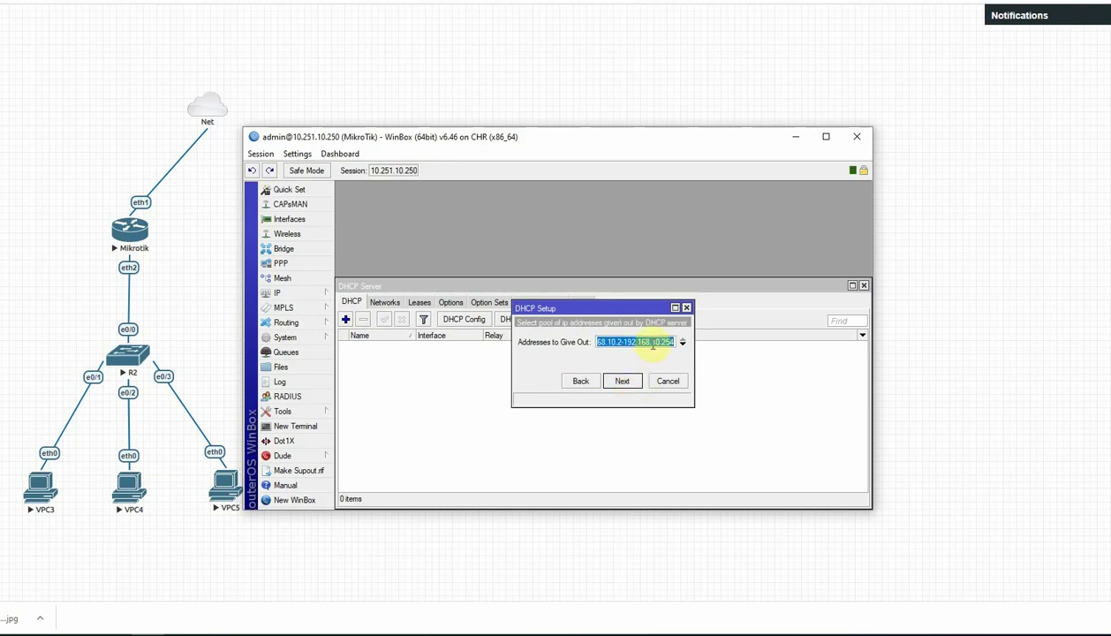
Limit the DHCP pool to 192.168.10.2-192.168.10.30, accept the DNS servers and 00:10:00 lease time, and finish the setup.
left_click(654, 342)
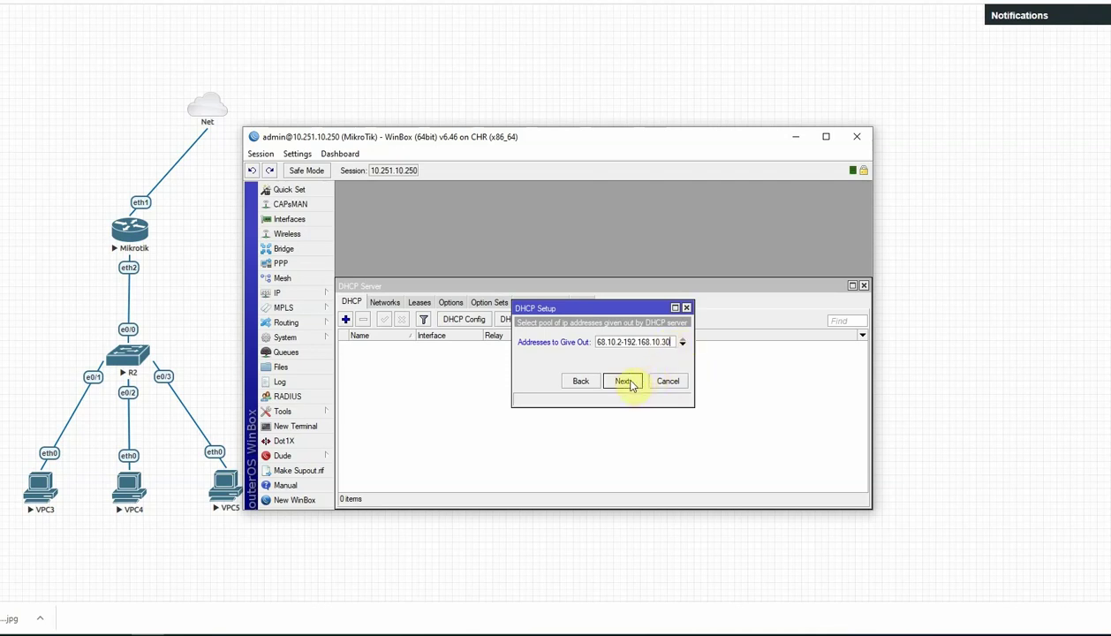
left_click(625, 382)
left_click(626, 381)
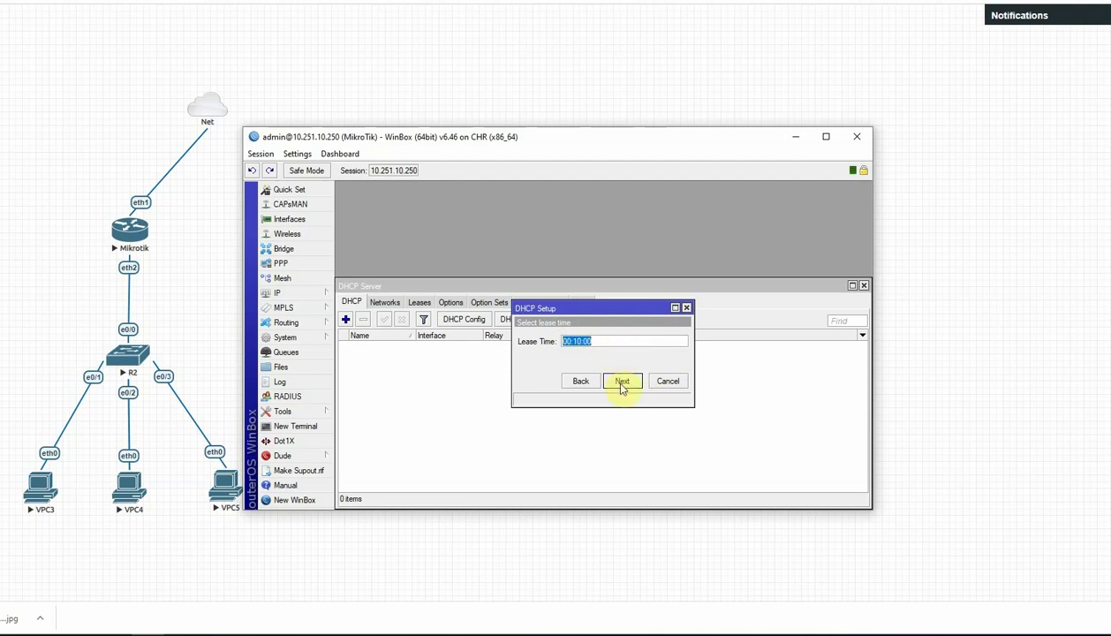
left_click(622, 384)
left_click(601, 345)
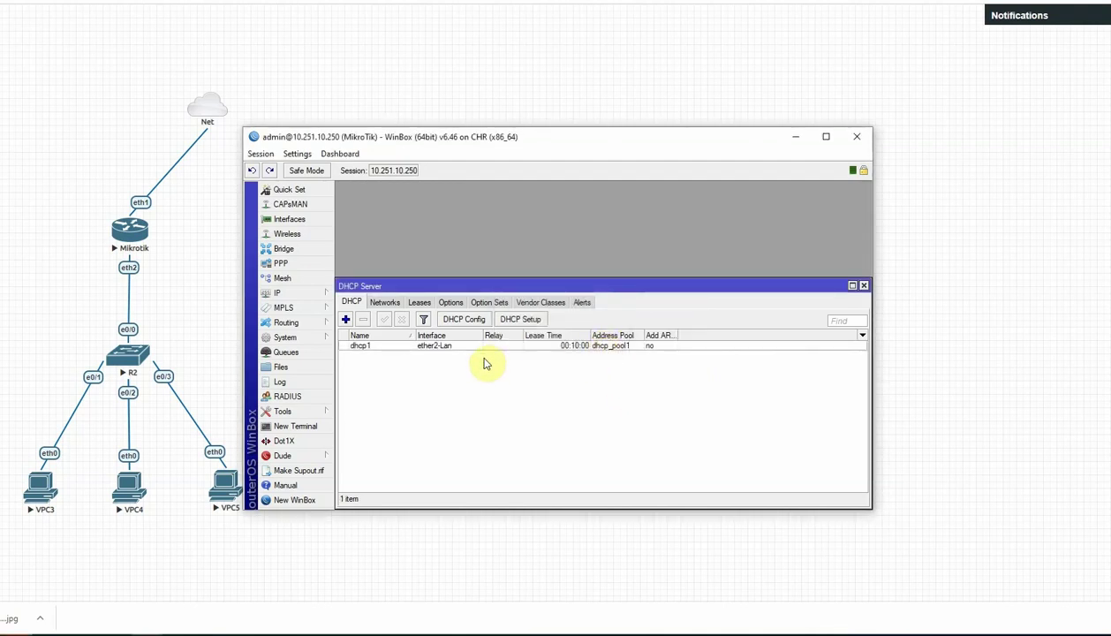
Check the DHCP leases, then open the VPC3 console and request an address with the dhcp command.
left_click(420, 303)
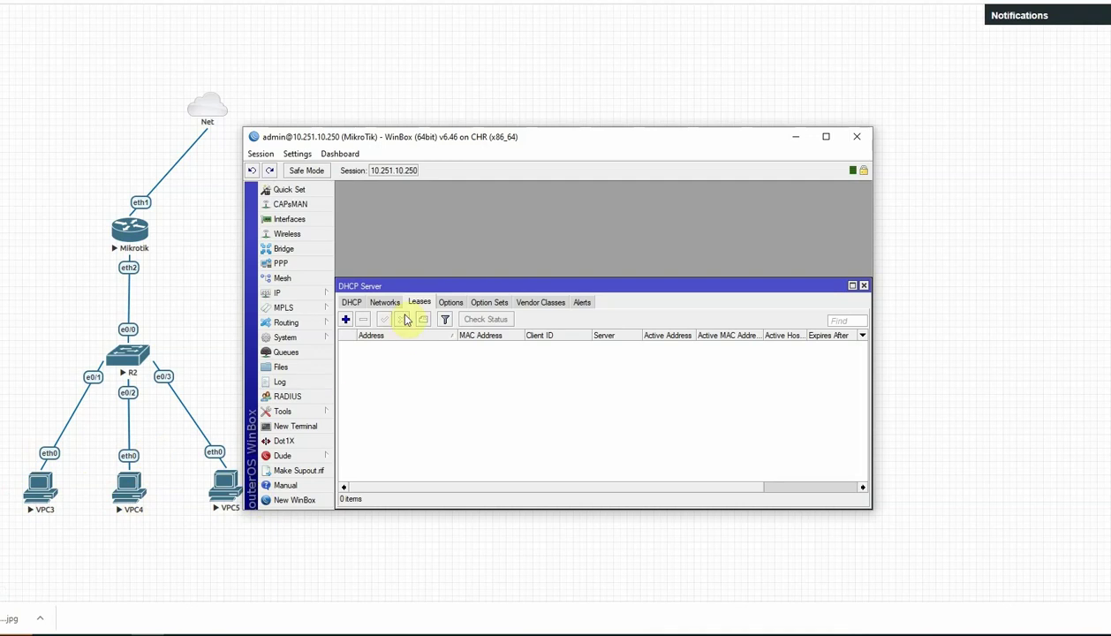
left_click(41, 482)
left_click(528, 62)
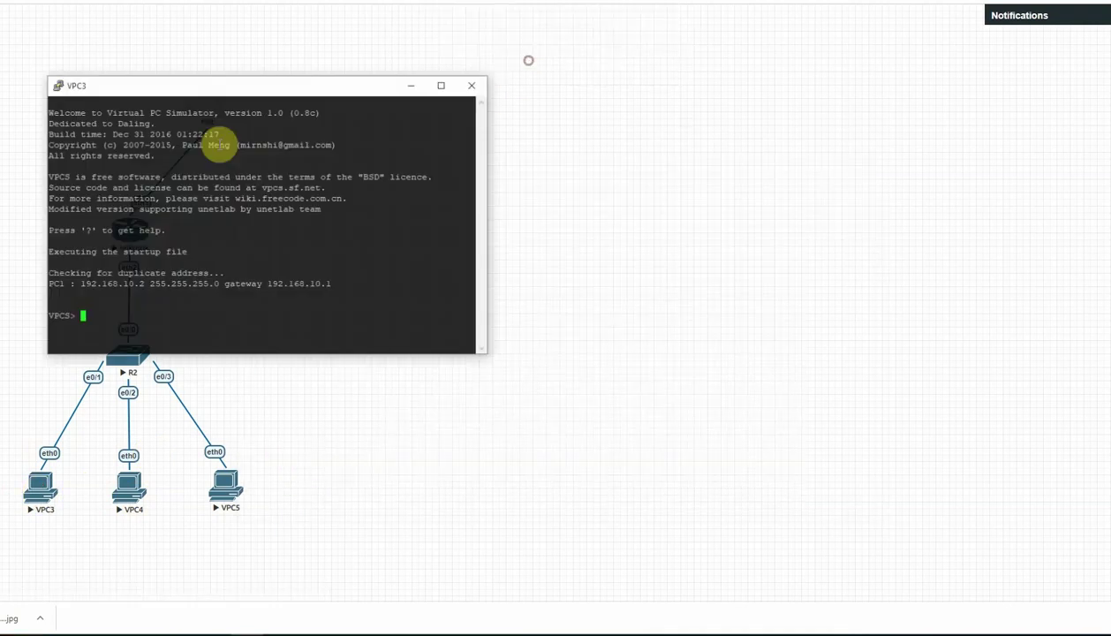
left_click_drag(206, 89, 418, 130)
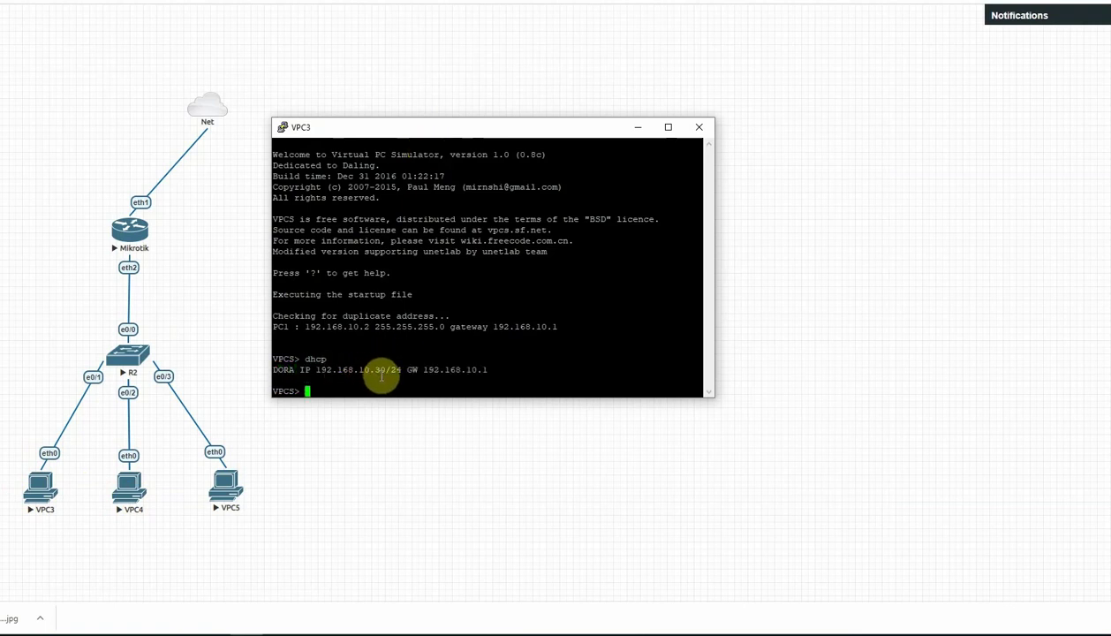
Open the VPC4 console and request an address with the dhcp command.
left_click(129, 489)
left_click(509, 68)
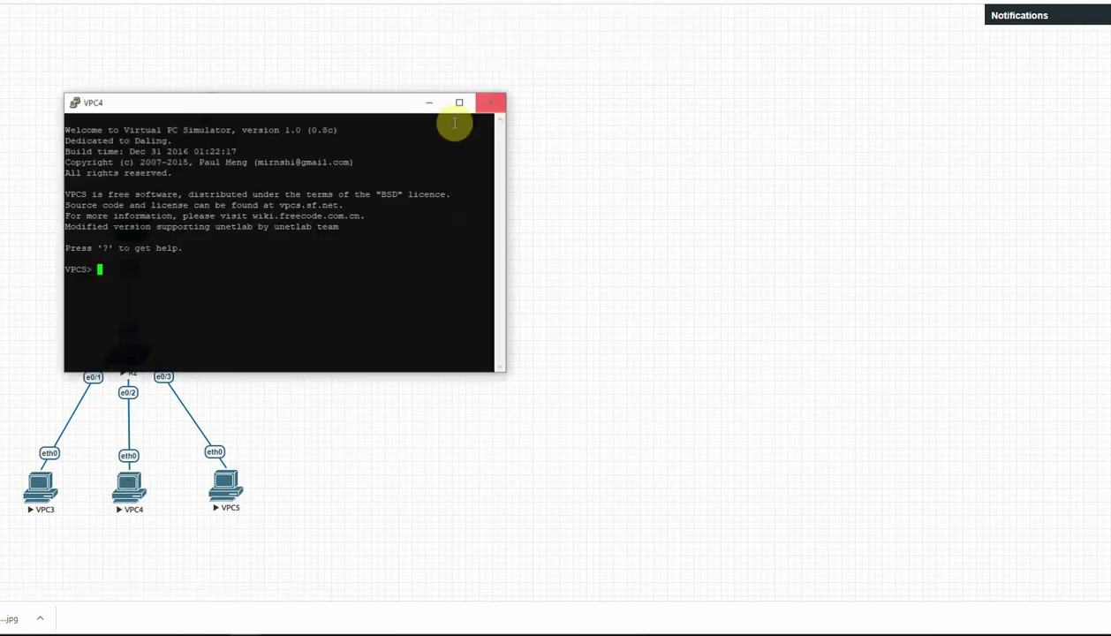
left_click_drag(316, 107, 471, 157)
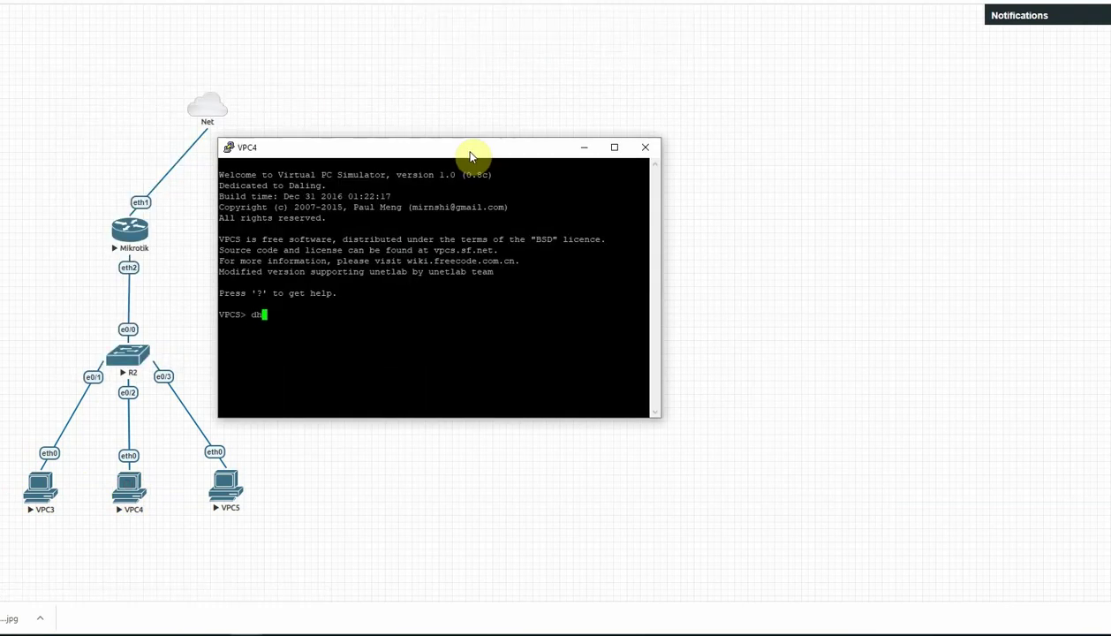
Open the VPC5 console and request an address with the dhcp command.
left_click(226, 488)
left_click(516, 60)
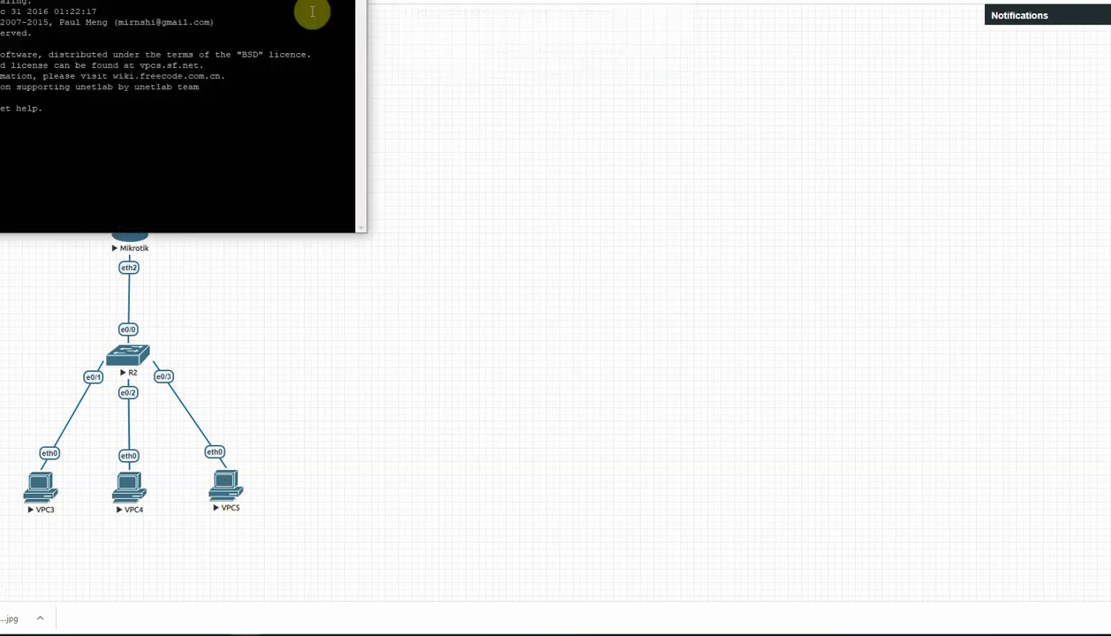
left_click_drag(244, 0, 600, 158)
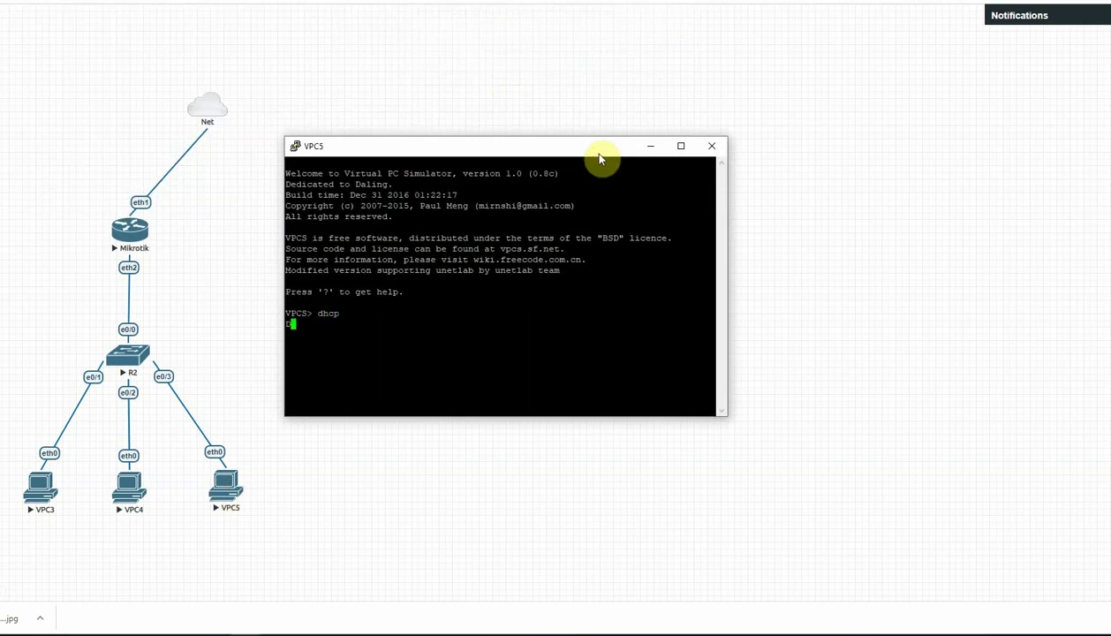
Close the VPC4 console session, minimize VPC5 and switch to WinBox to check the DHCP leases.
mouse_move(305, 551)
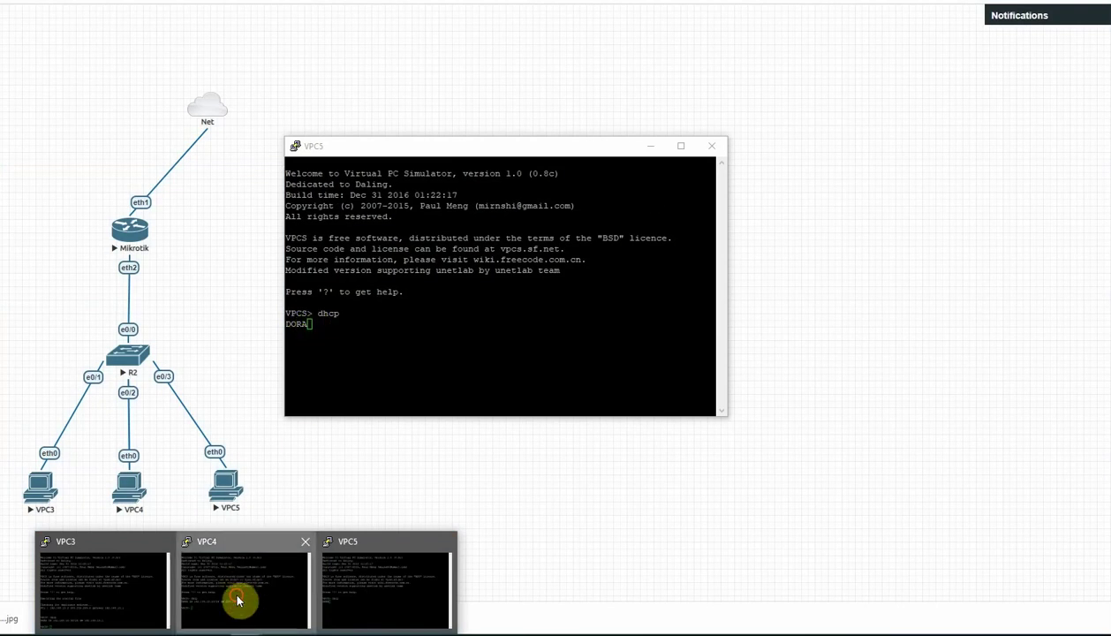
middle_click(239, 601)
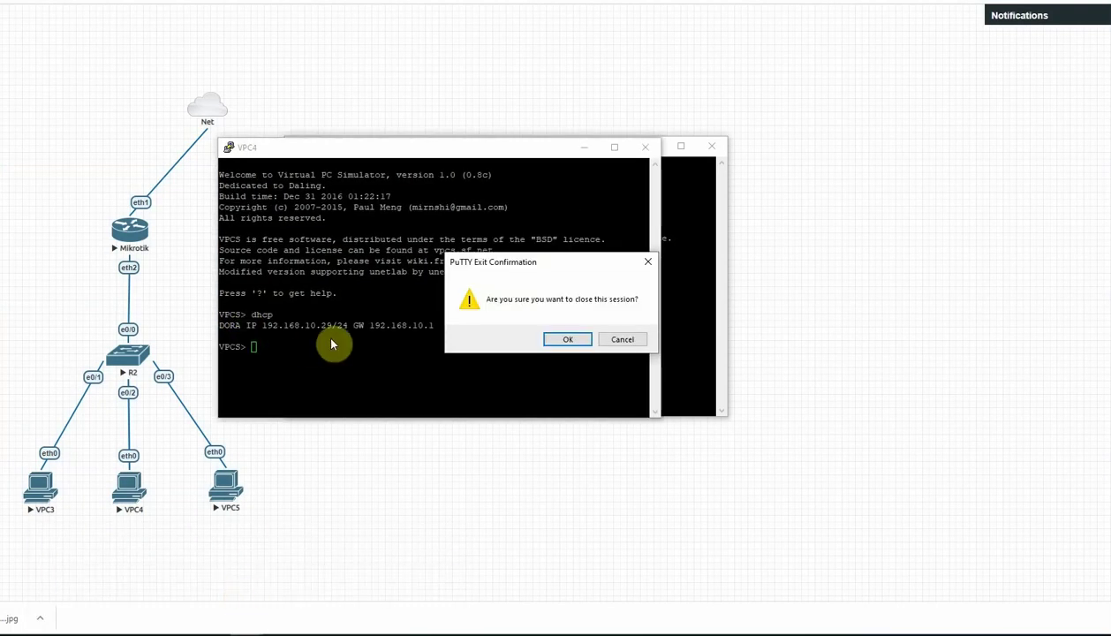
left_click(568, 340)
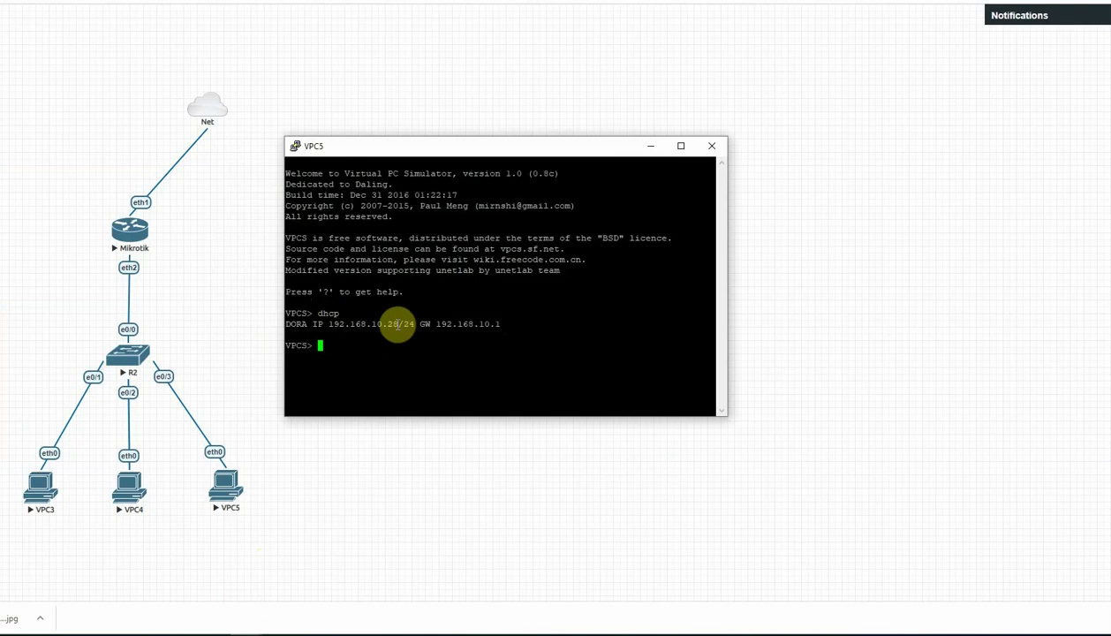
left_click(650, 146)
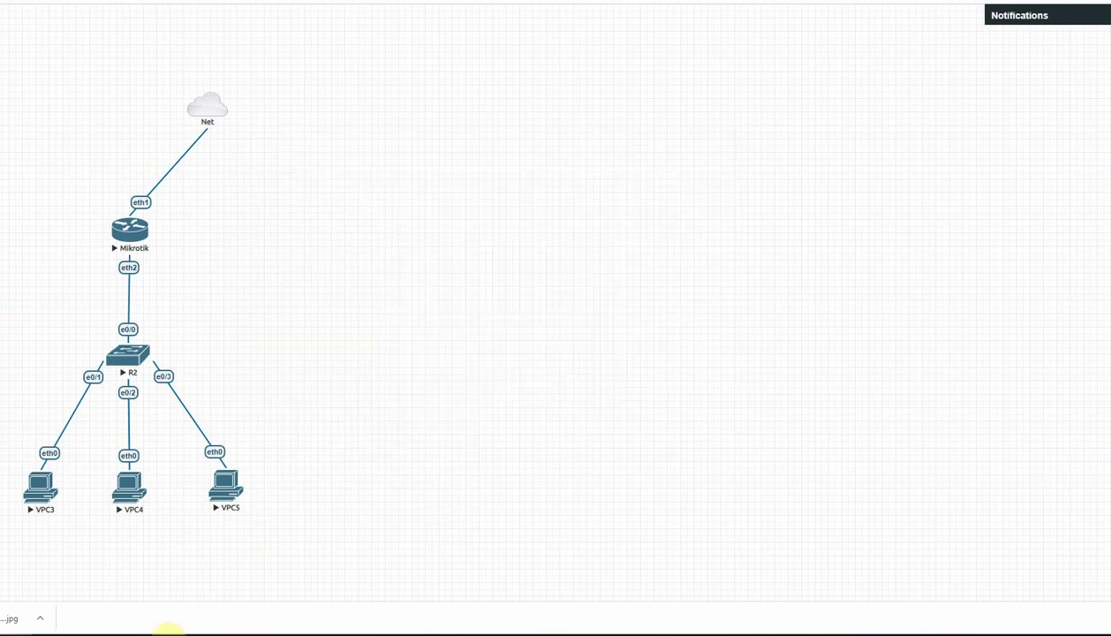
left_click(168, 629)
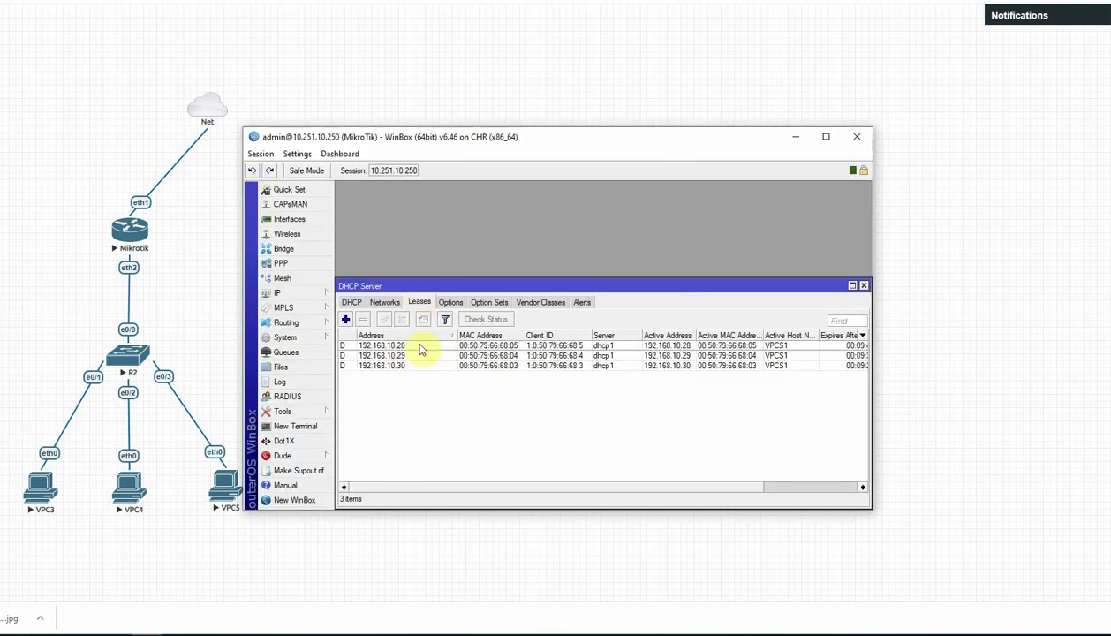
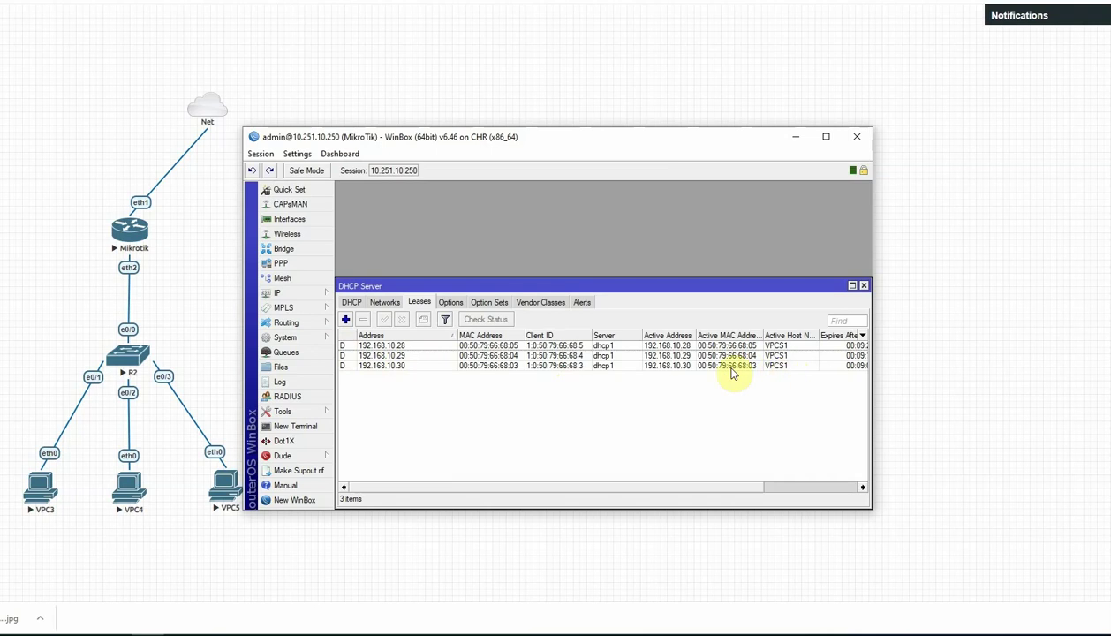
Make the 192.168.10.30 DHCP lease static and close the DHCP Server window.
double_click(382, 366)
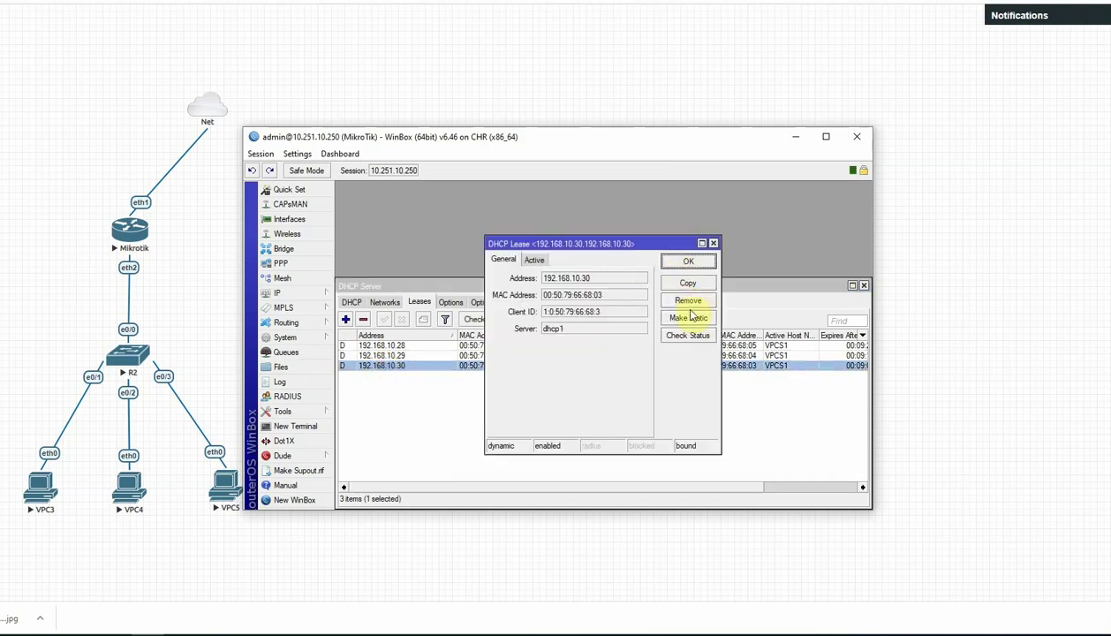
left_click(691, 319)
left_click(689, 262)
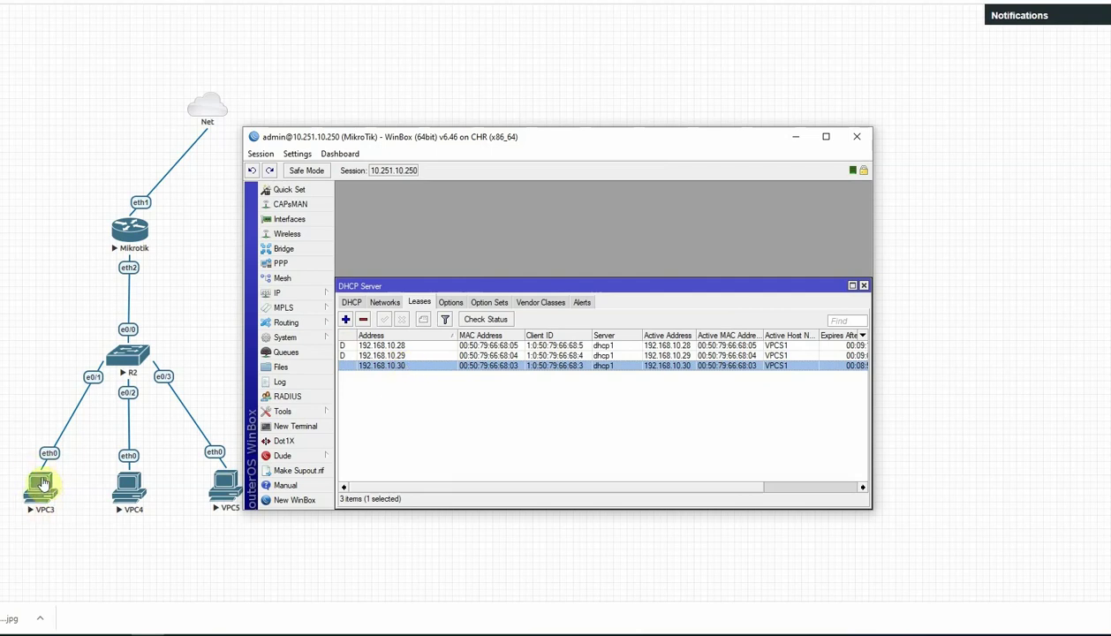
left_click(864, 287)
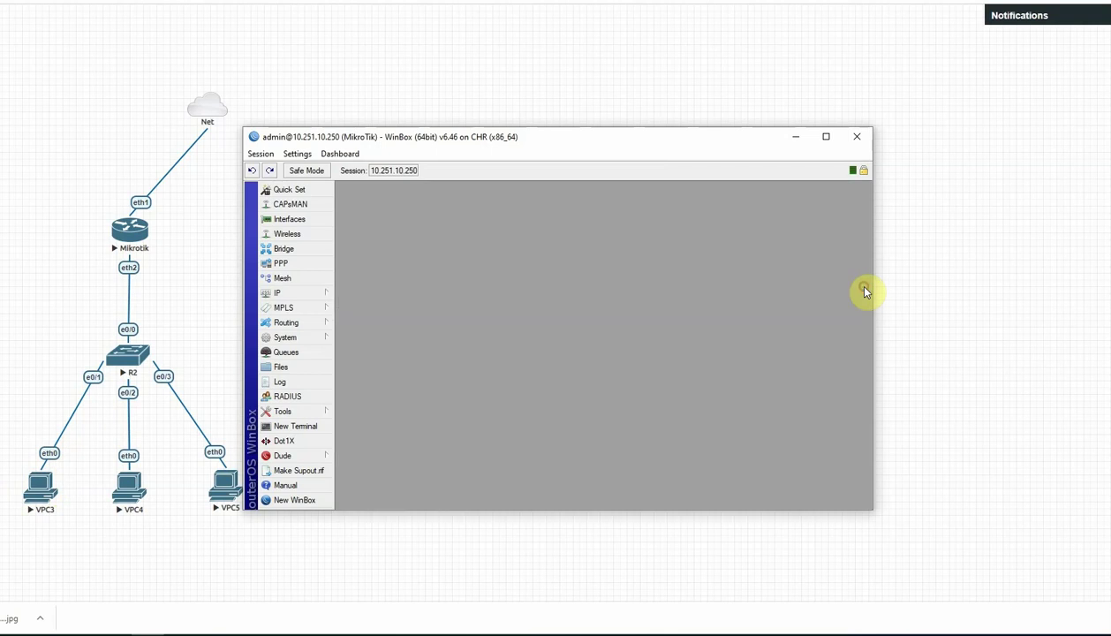
Add a DHCP client on ether1-Wan with peer DNS, peer NTP and default route enabled, and widen its list to show the full address.
left_click(313, 298)
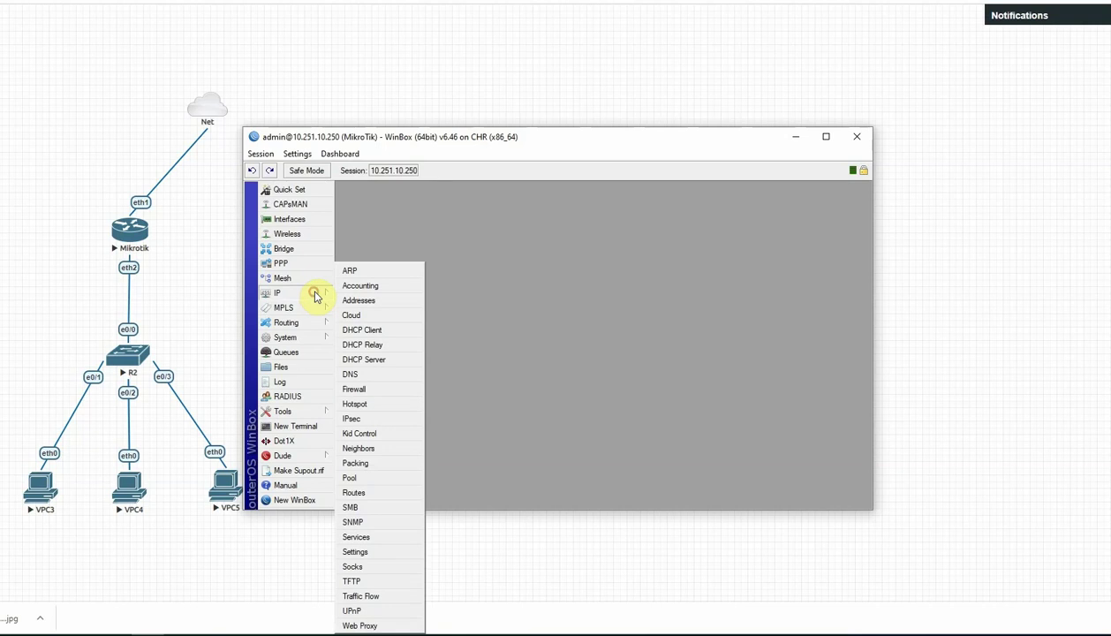
left_click(385, 334)
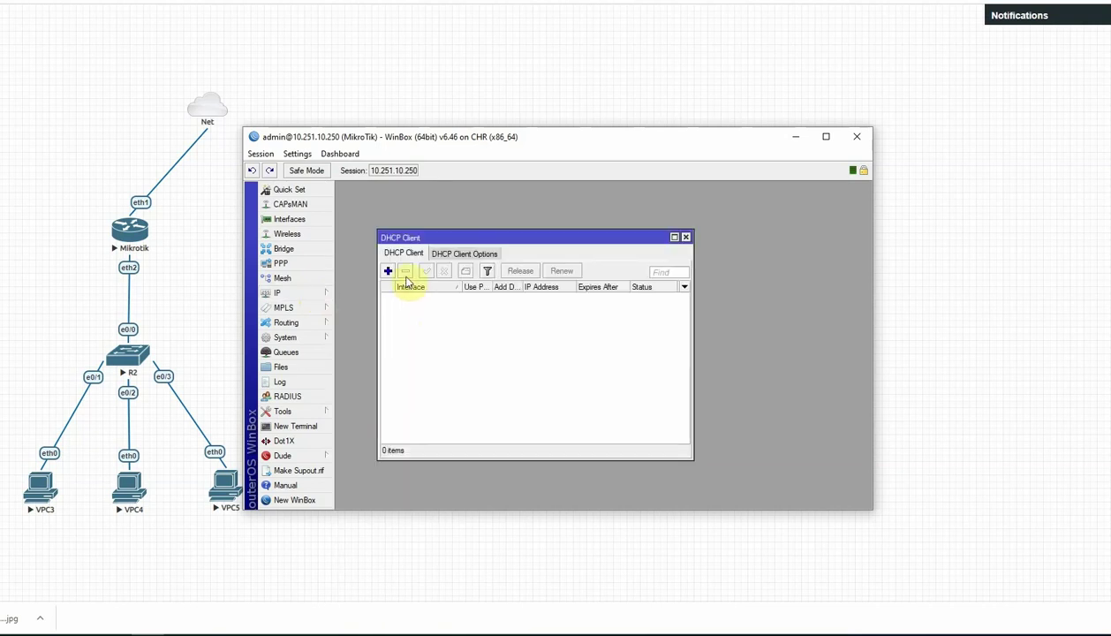
left_click(388, 272)
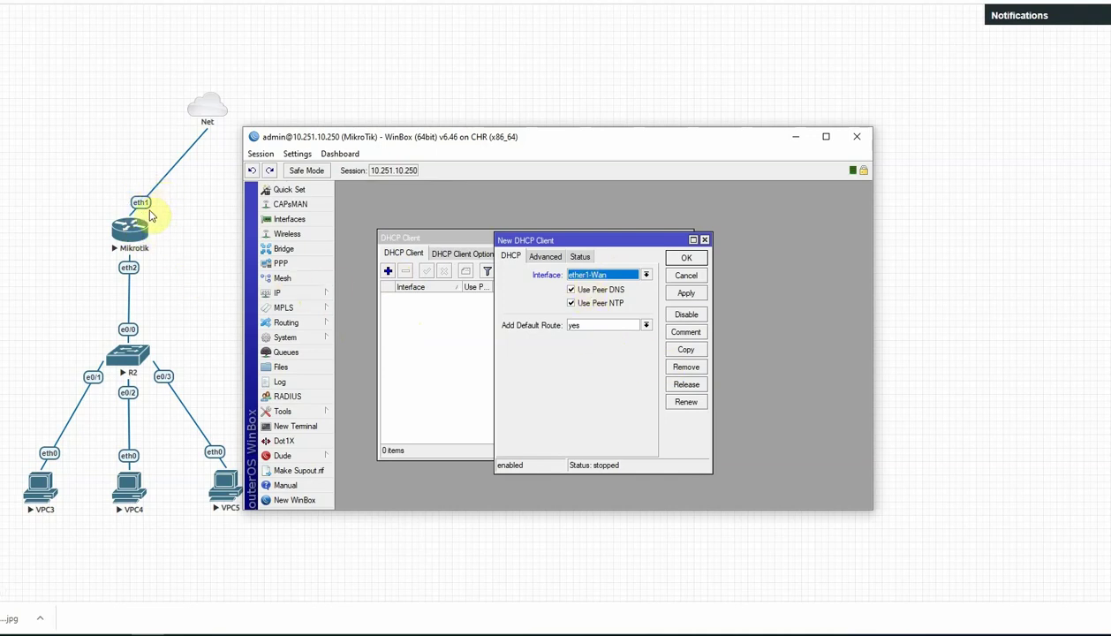
left_click(611, 275)
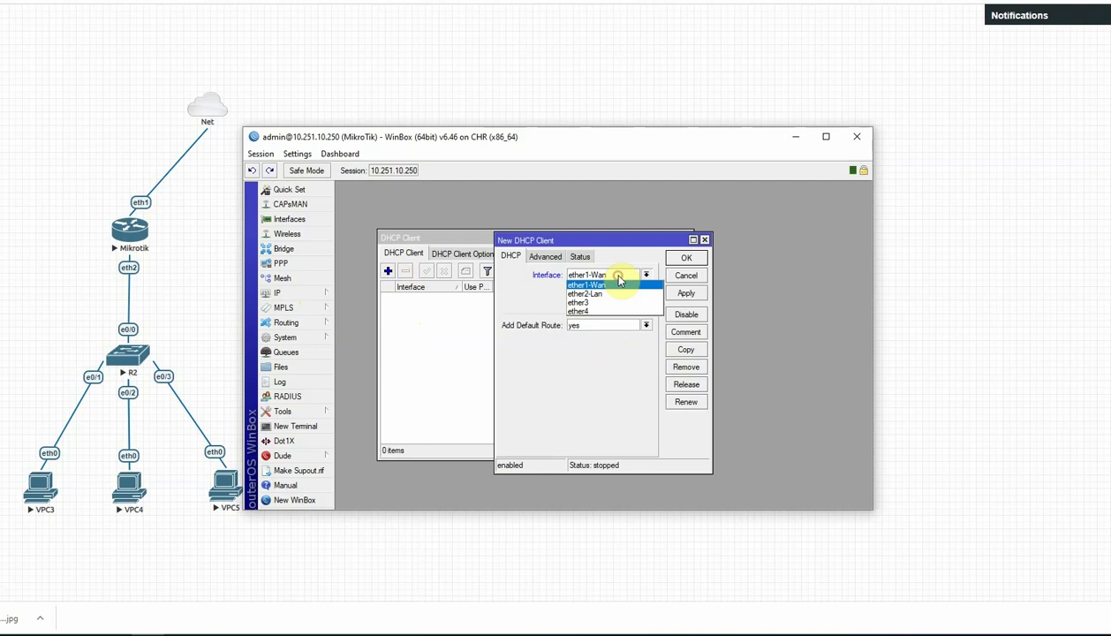
left_click(606, 287)
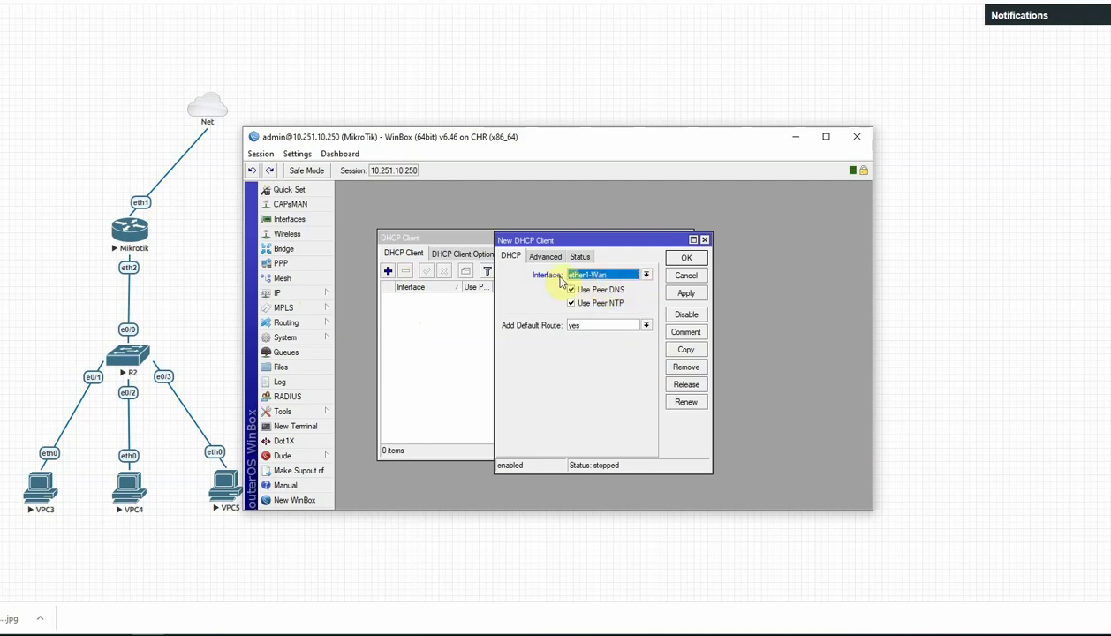
left_click(685, 292)
left_click(686, 257)
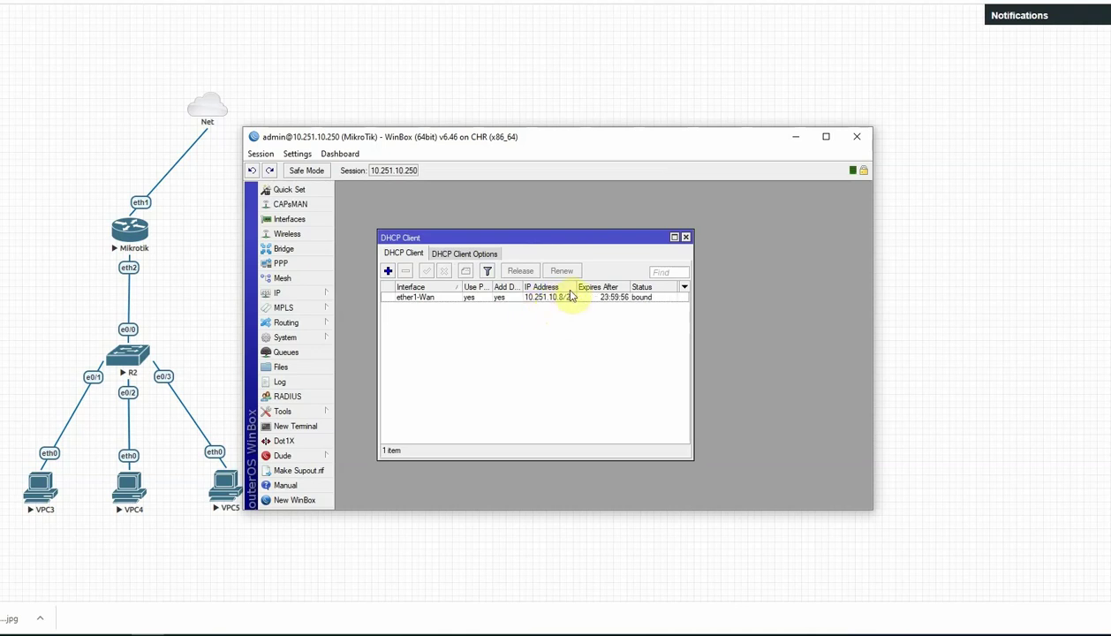
left_click_drag(576, 286, 583, 286)
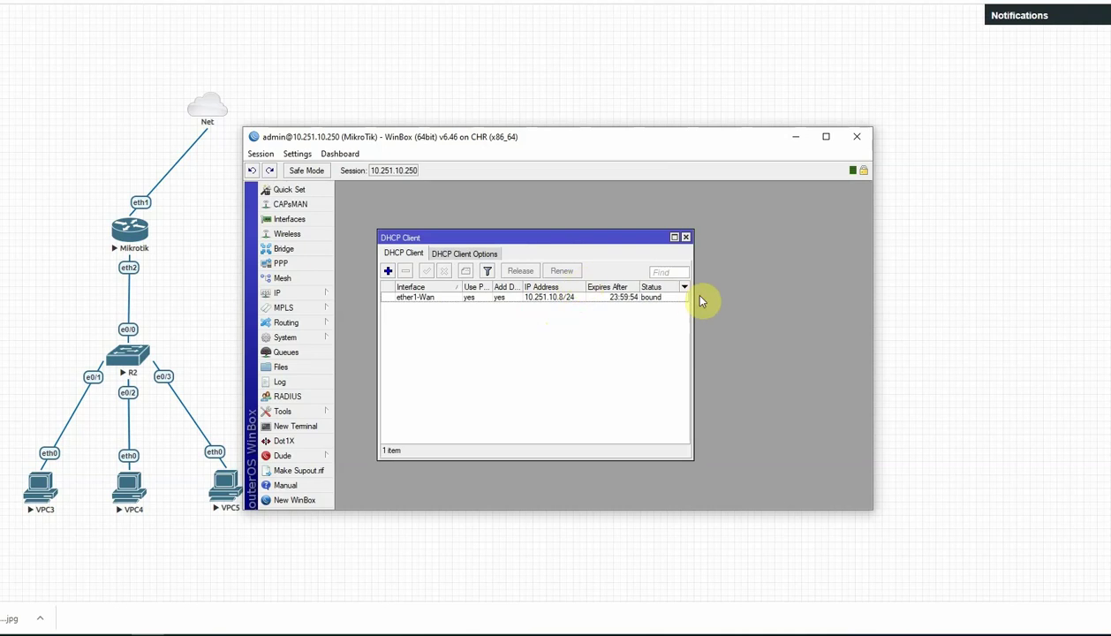
left_click_drag(693, 303, 782, 300)
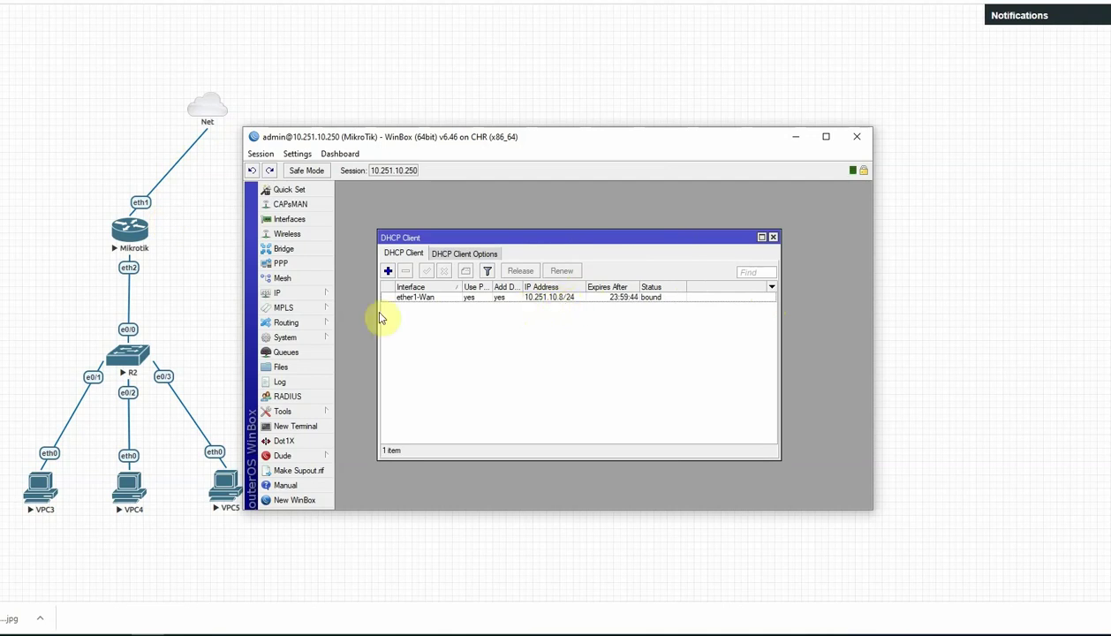
Test internet access by pinging google.com from a new terminal, stop the ping, and close the Terminal and DHCP Client windows.
left_click(296, 426)
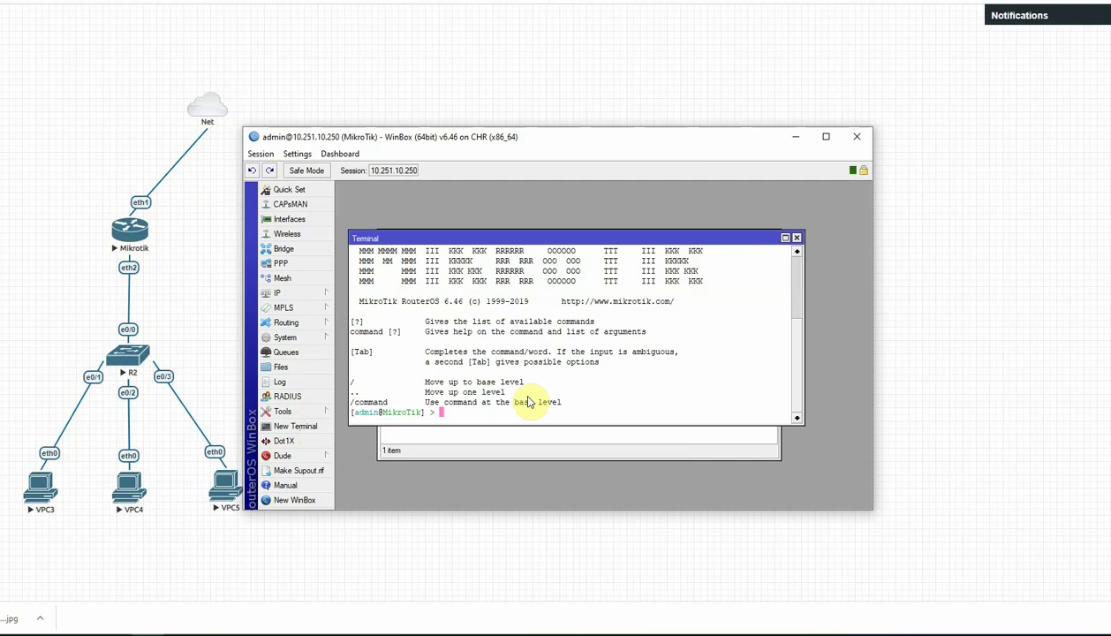
key("Return")
key("Return")
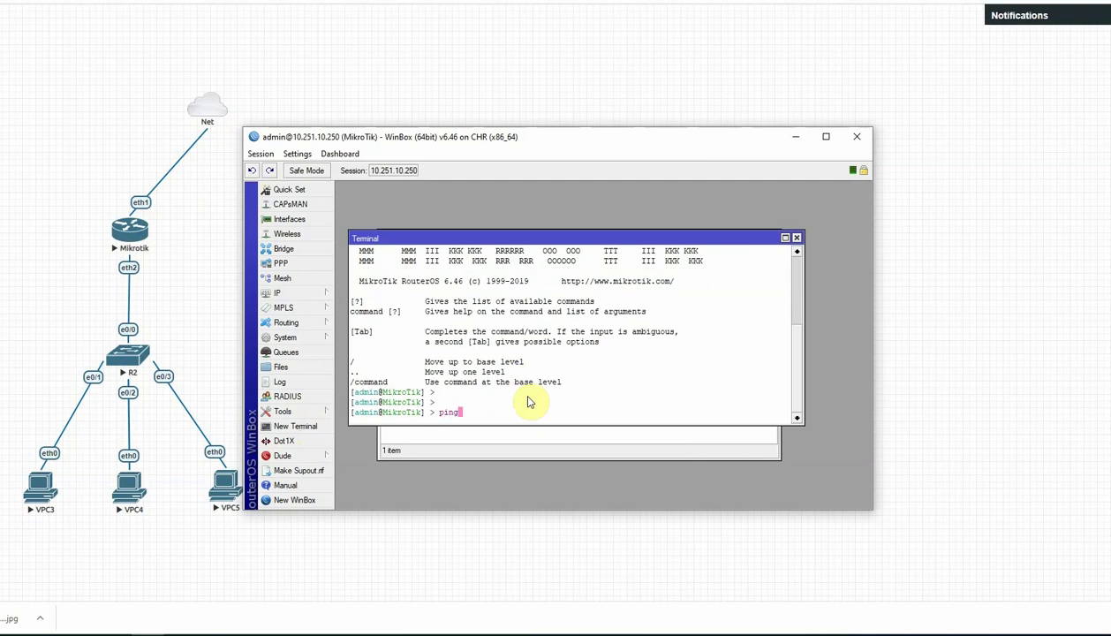
type("ping google.com")
key("Return")
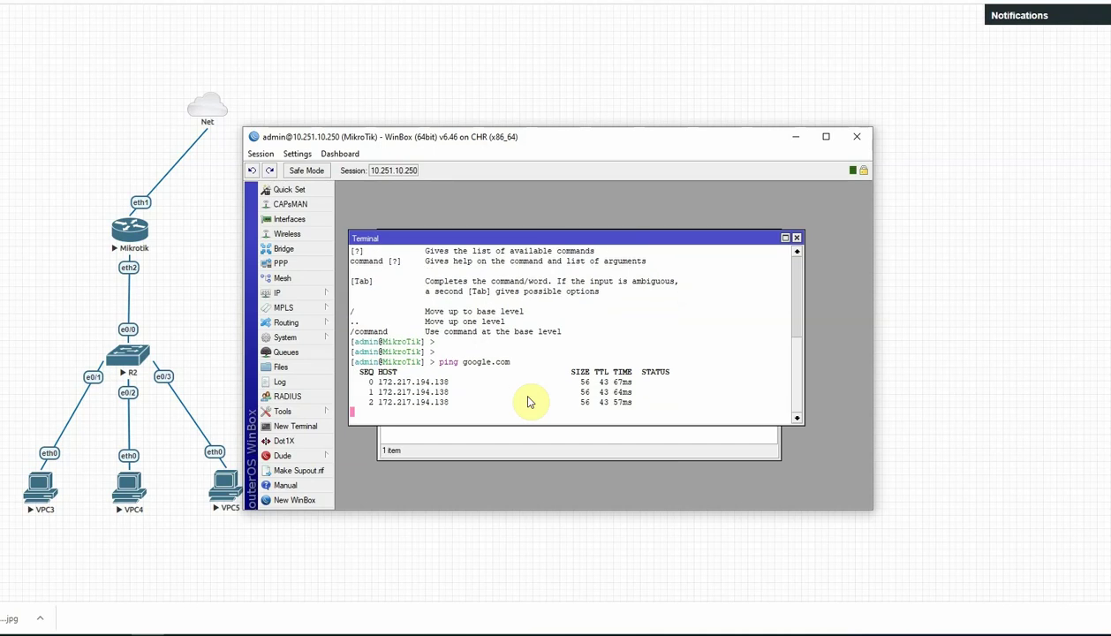
key("ctrl+c")
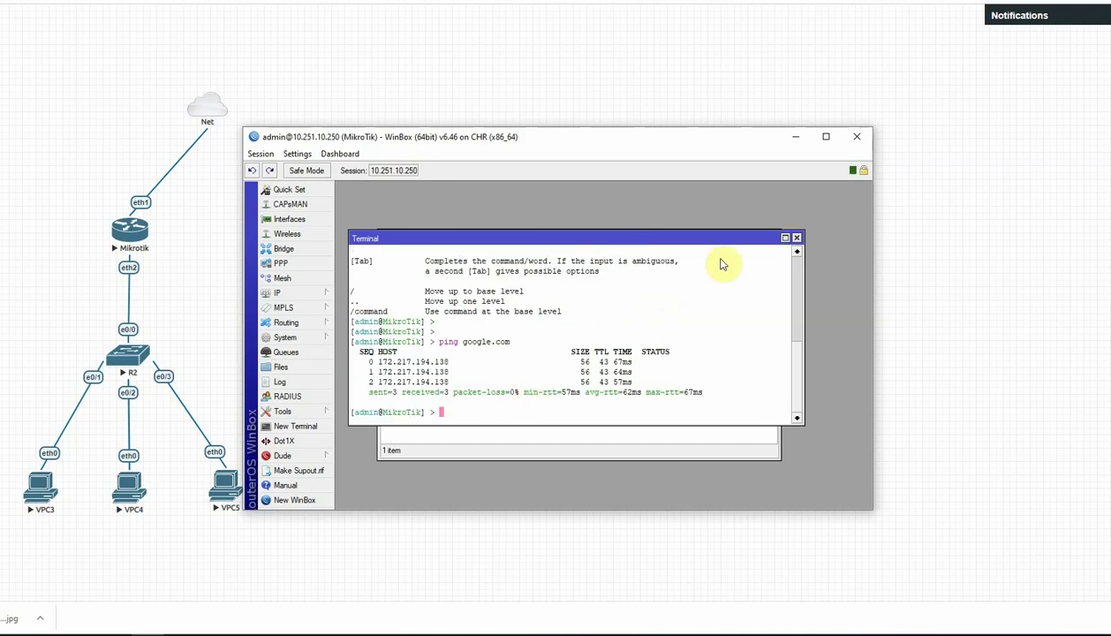
left_click(798, 239)
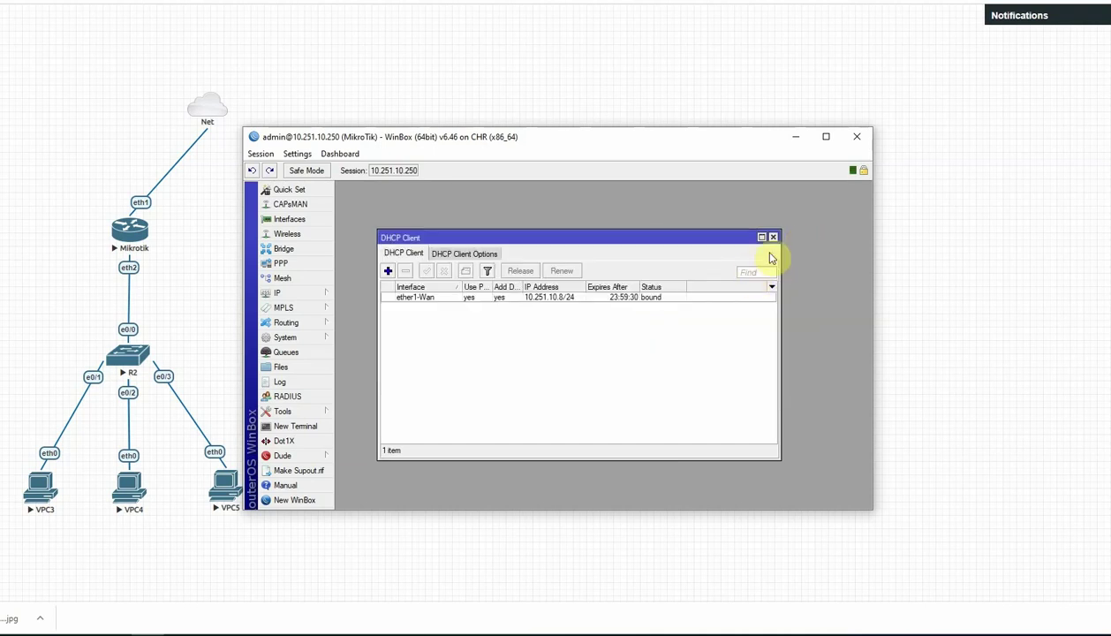
left_click(774, 237)
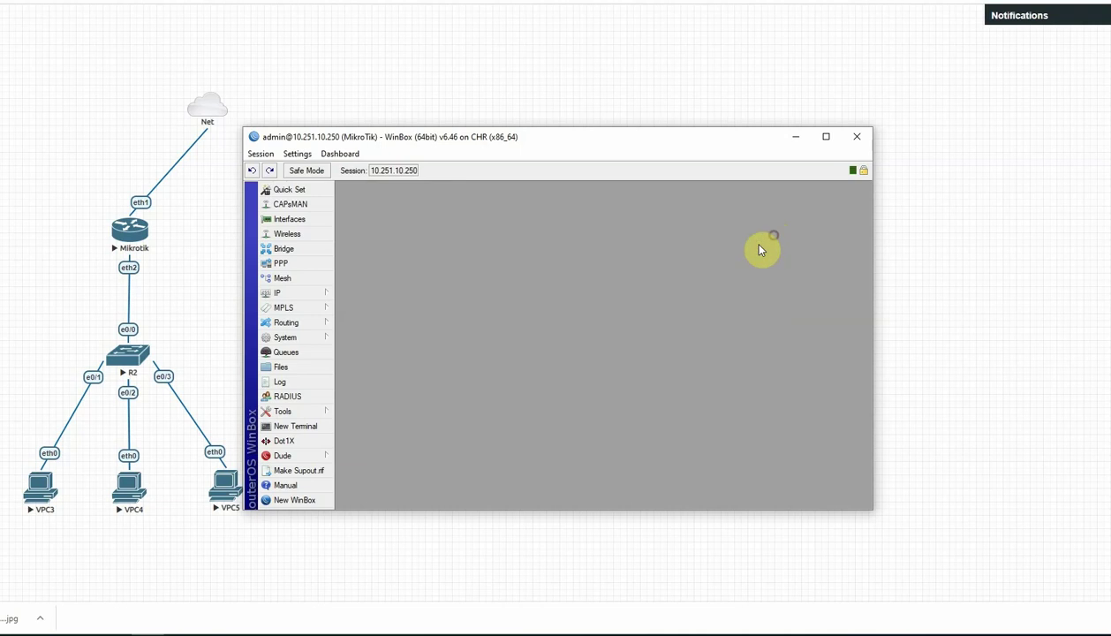